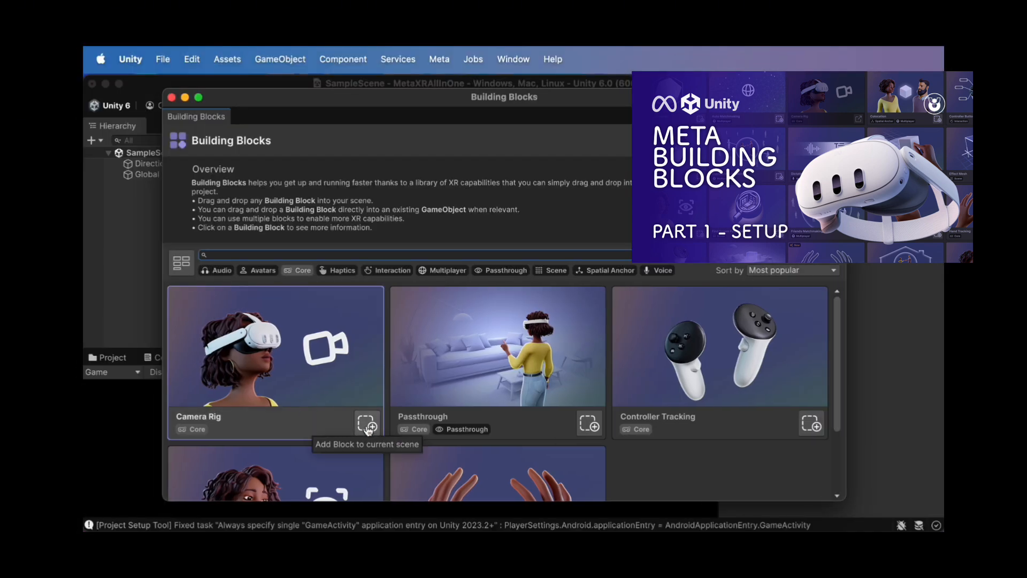
- Add the Camera Rig building block to the current scene
click(367, 426)
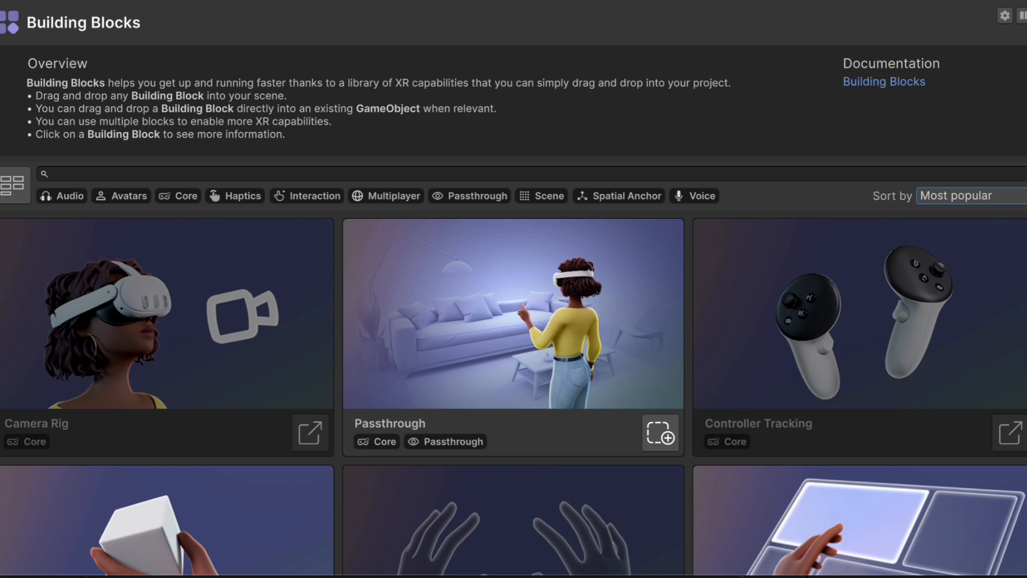
- Browse the full Building Blocks library to examine the available interaction, multiplayer, scene and passthrough blocks
scroll(514, 396, down, 2)
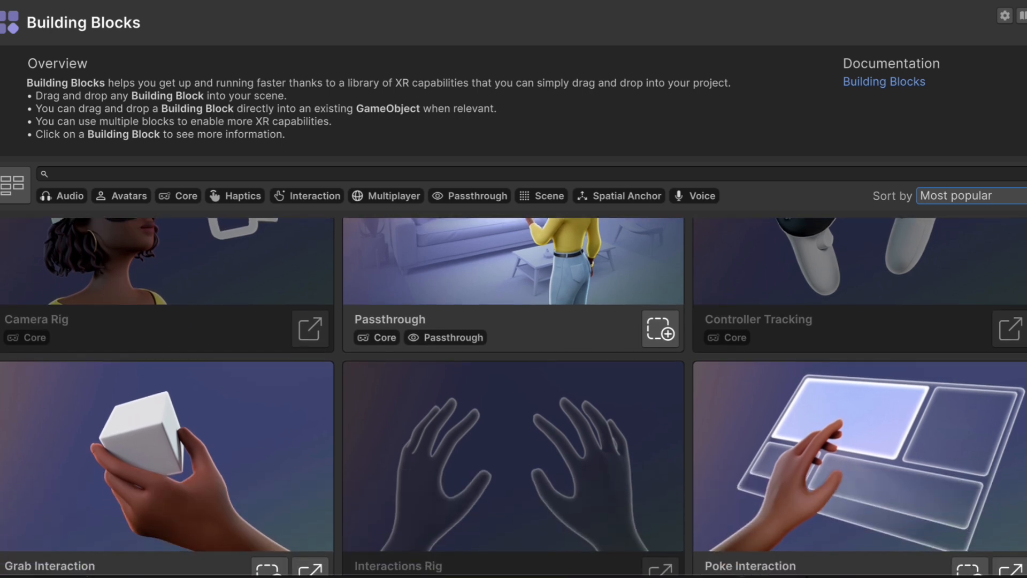
scroll(513, 396, down, 3)
scroll(513, 395, down, 4)
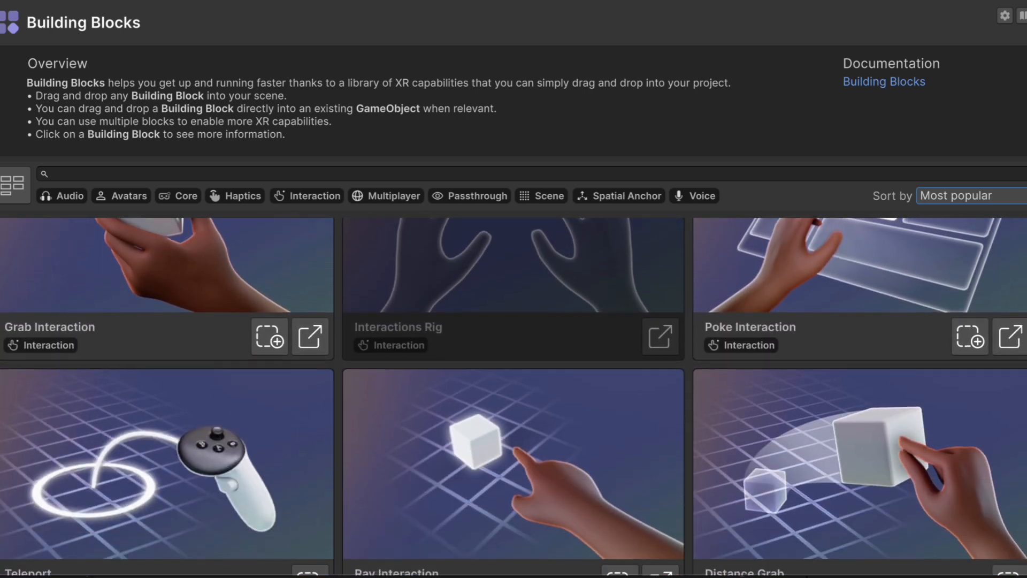
scroll(514, 395, down, 5)
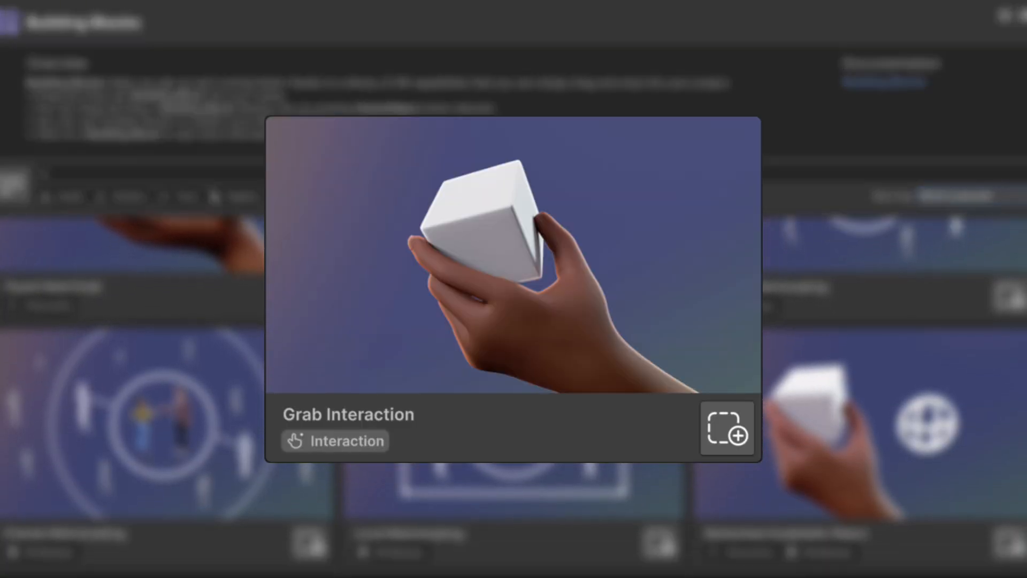
scroll(513, 396, down, 6)
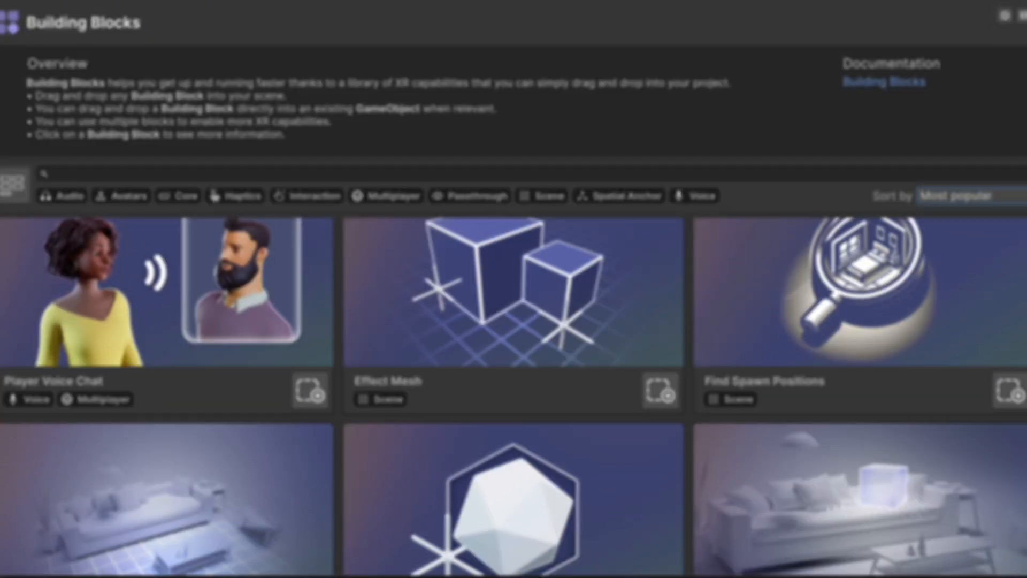
scroll(514, 396, down, 10)
scroll(514, 396, down, 10)
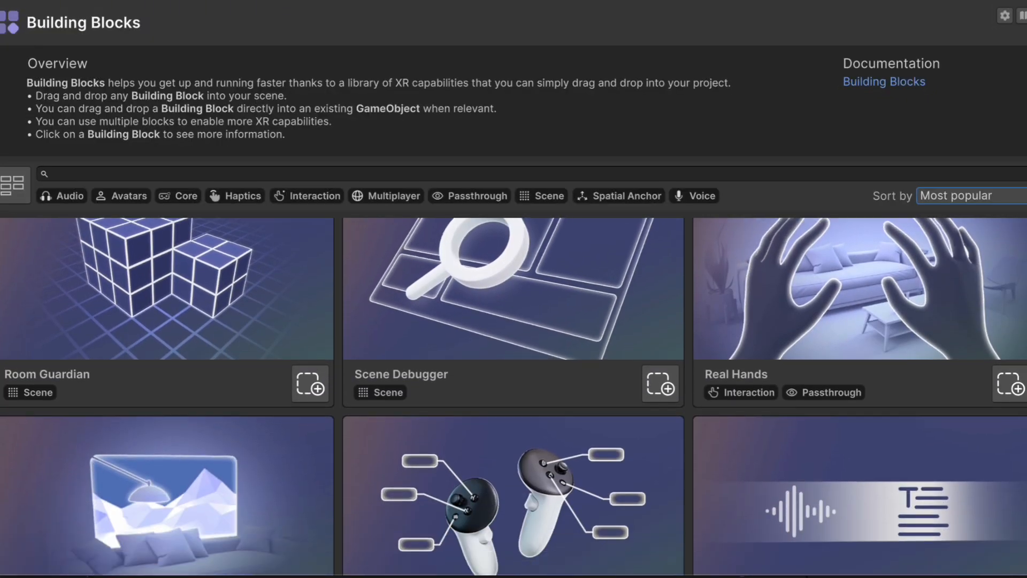
scroll(514, 396, down, 8)
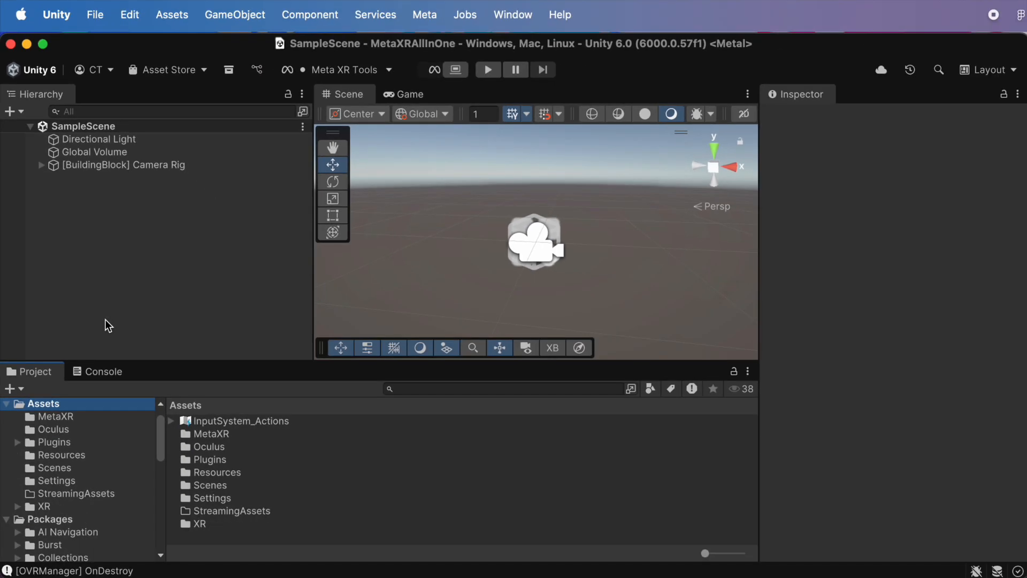
- Examine the Camera Rig's components, collapse OVR Manager, OVR Camera Rig and OVR Headset Emulator, and expand the rig's child objects
click(127, 167)
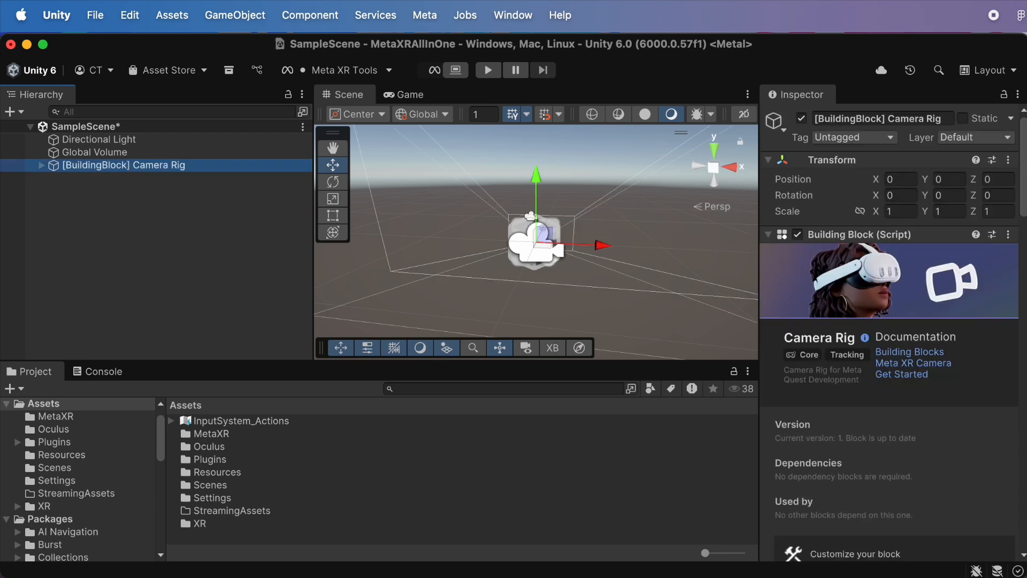
scroll(984, 348, down, 10)
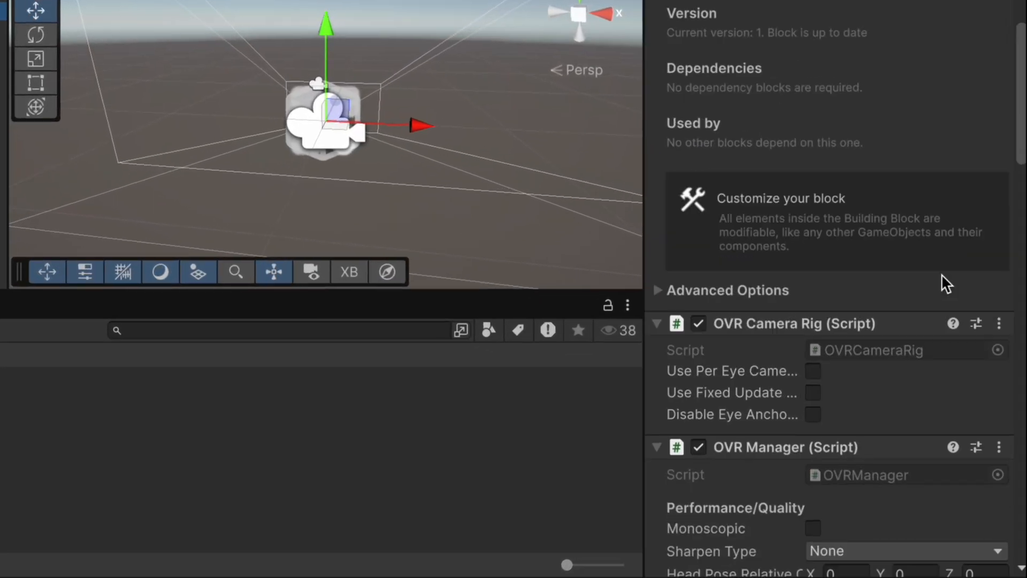
scroll(932, 245, down, 2)
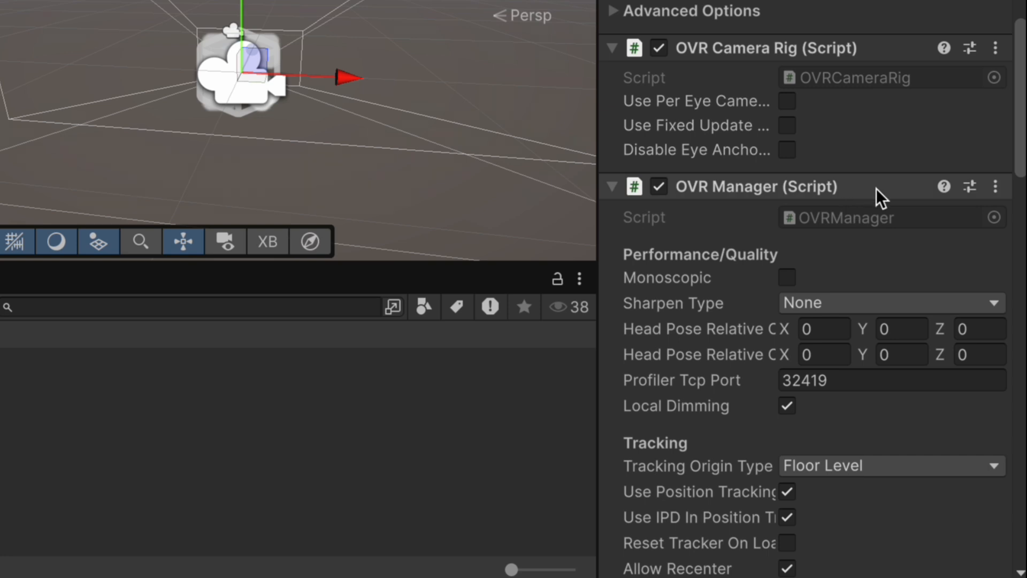
click(630, 186)
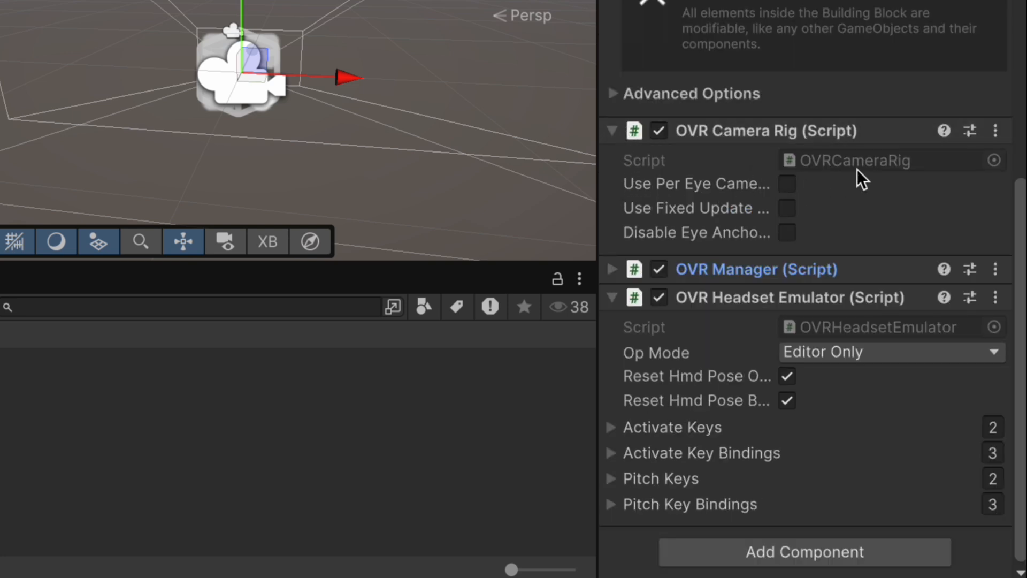
click(611, 128)
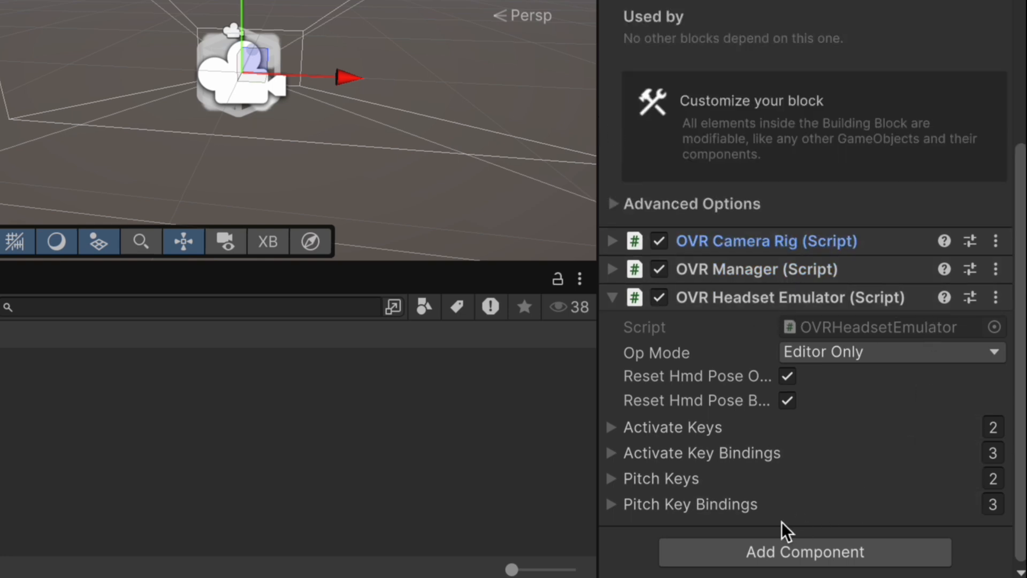
click(612, 297)
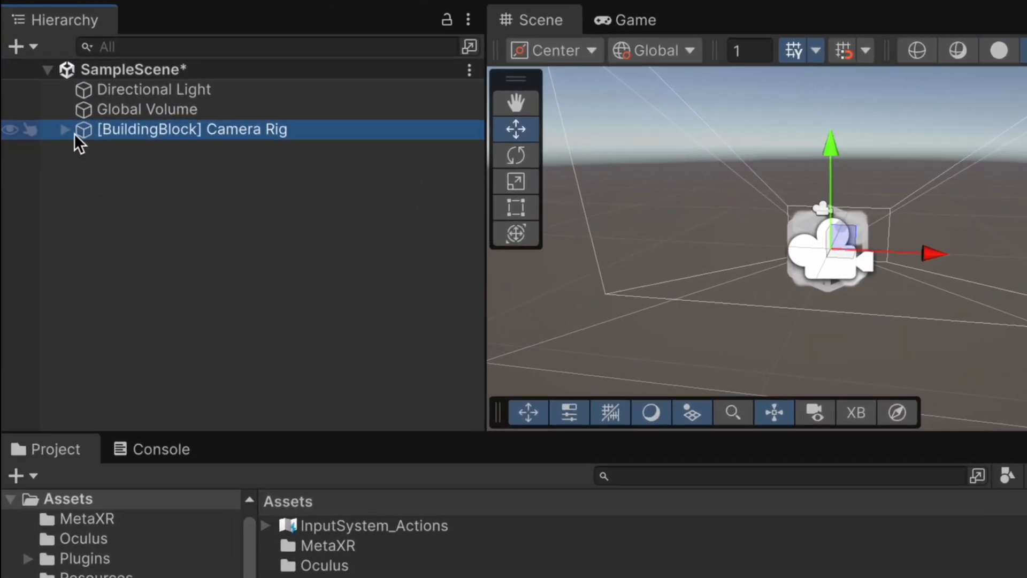
click(64, 129)
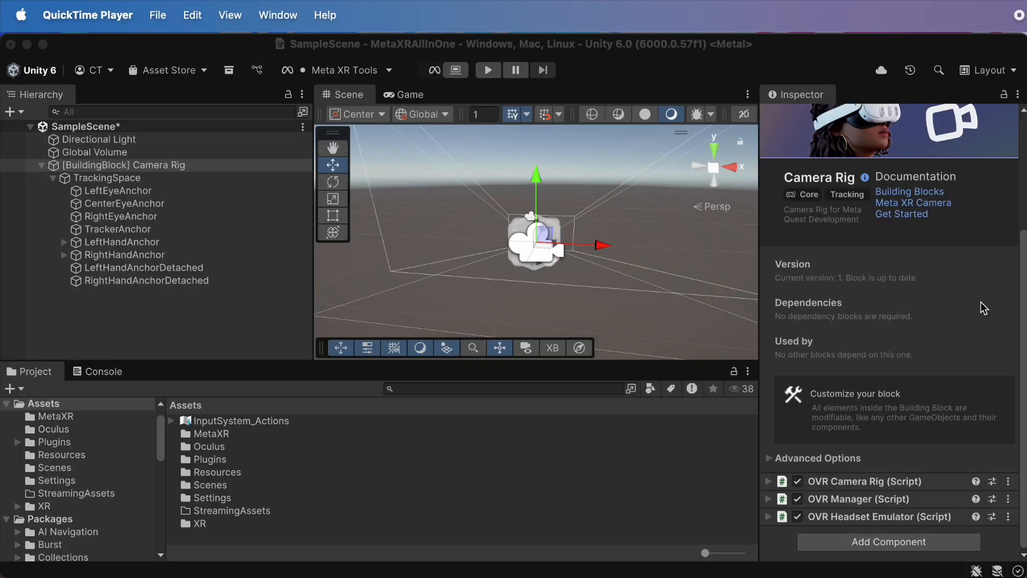
- Add the Controller Tracking block to the scene from Meta's Building Blocks library, and minimize the library window
click(982, 302)
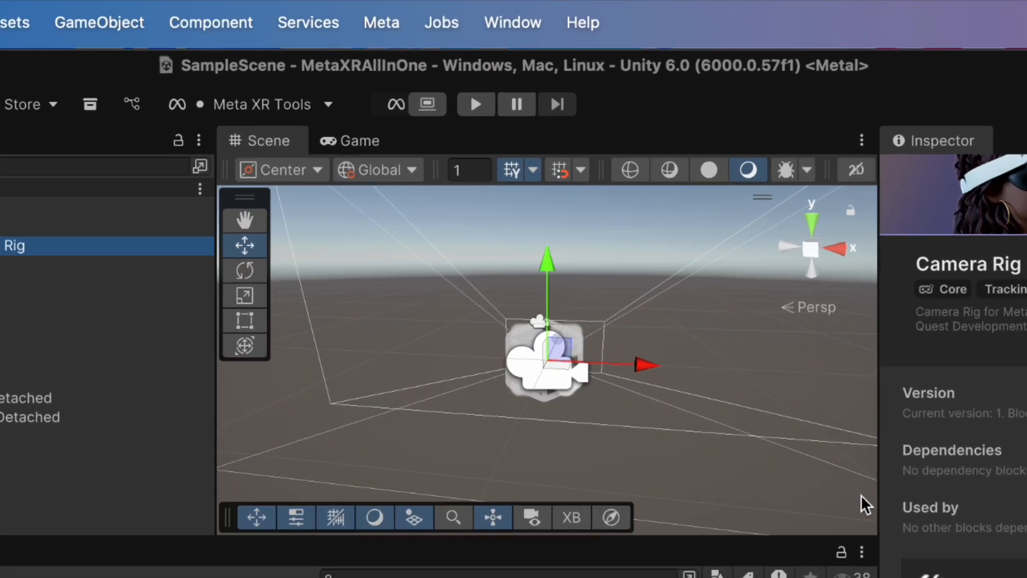
click(363, 27)
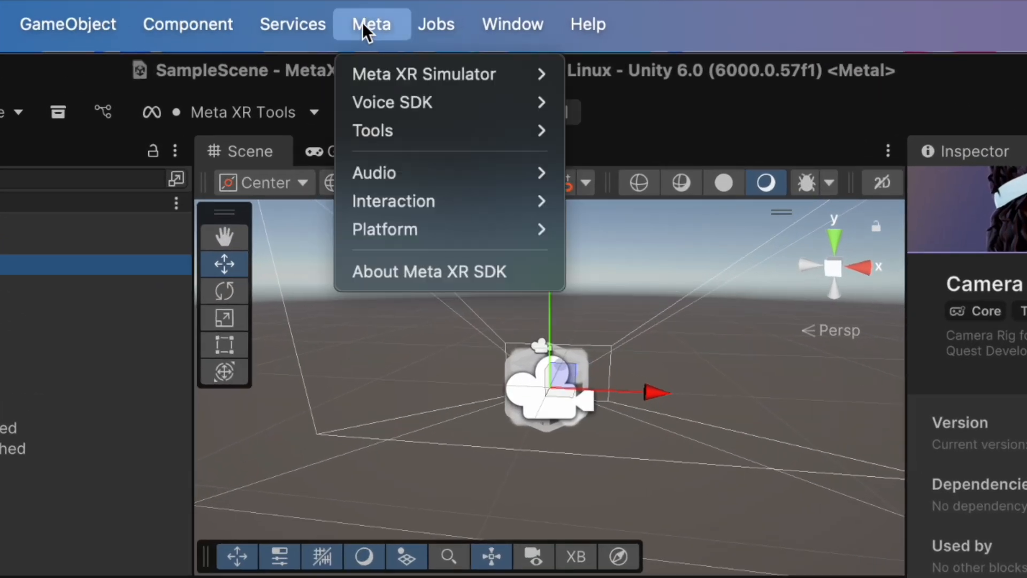
mouse_move(416, 128)
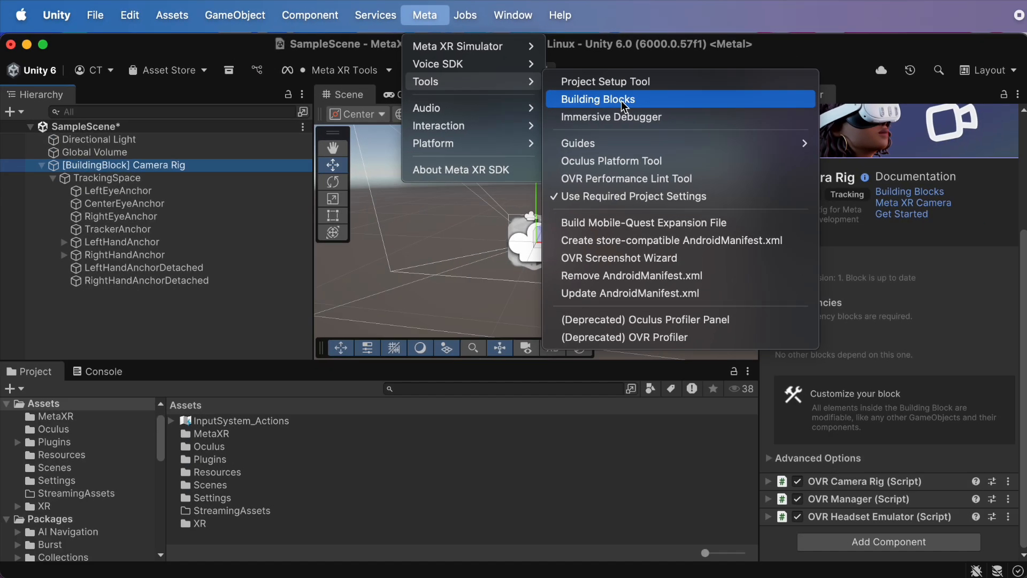
click(622, 101)
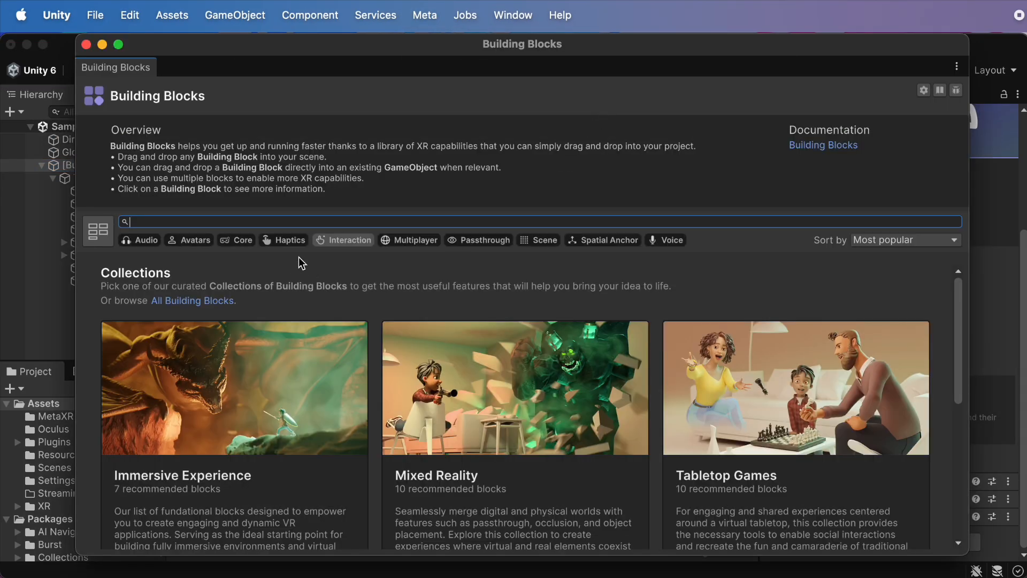
click(359, 243)
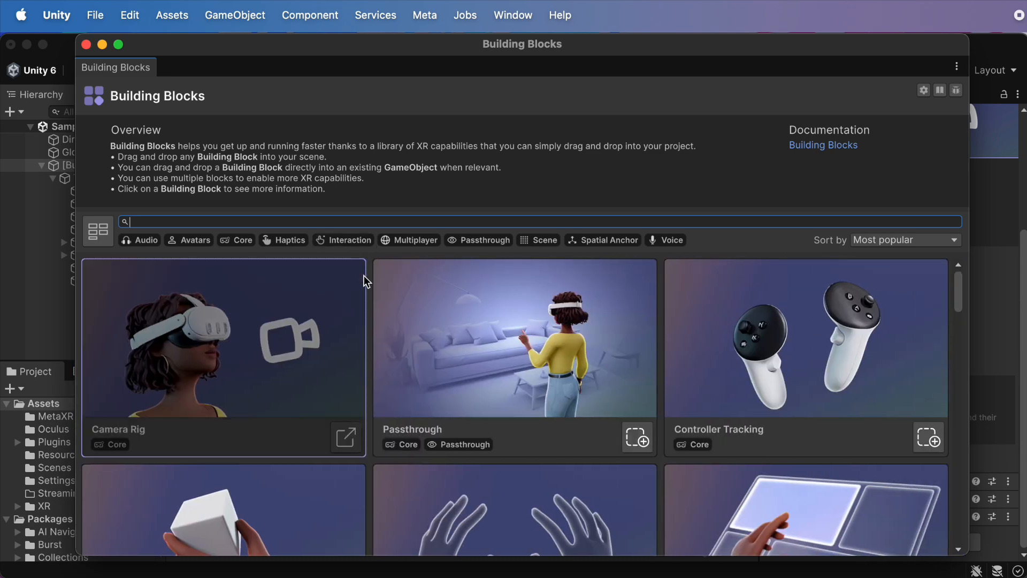
scroll(406, 332, down, 2)
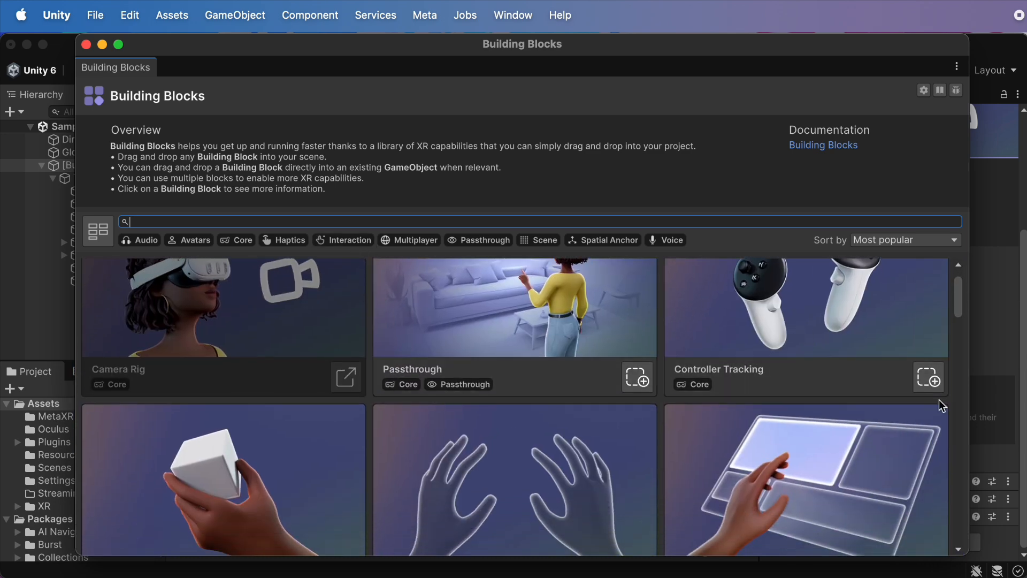
click(930, 379)
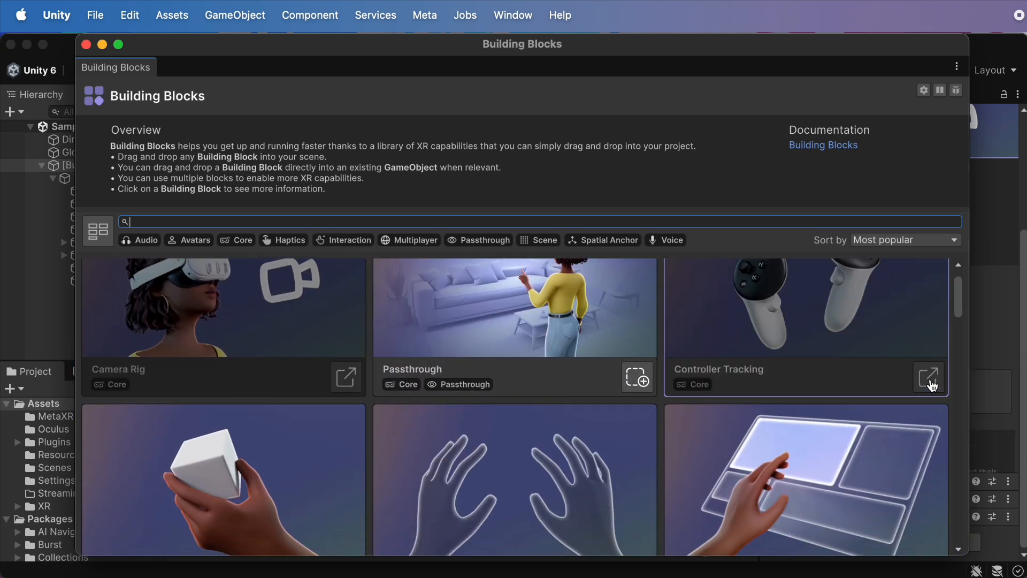
click(102, 44)
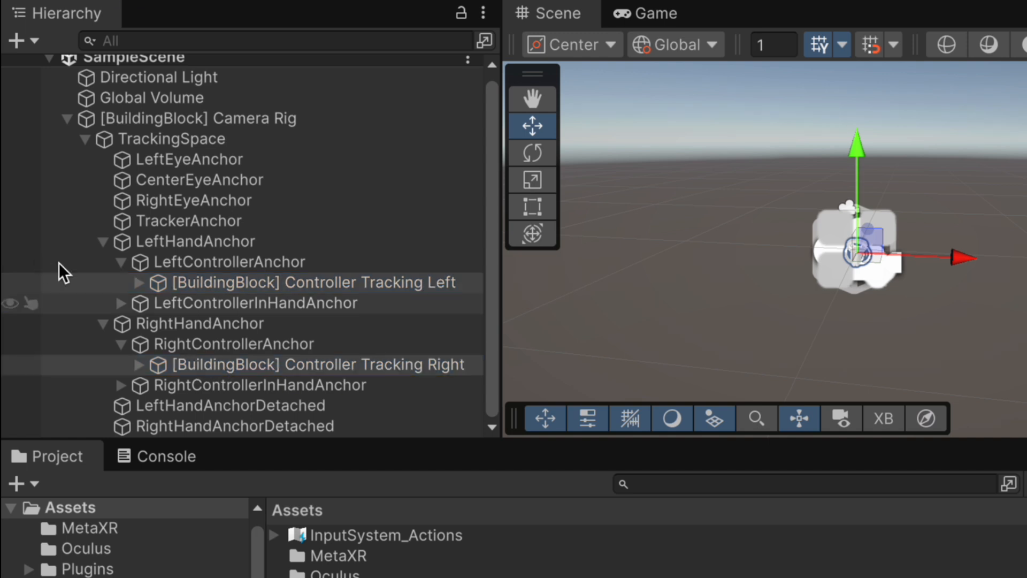
- Expand the Controller Tracking Left and Controller Tracking Right blocks to examine their controller models
click(138, 283)
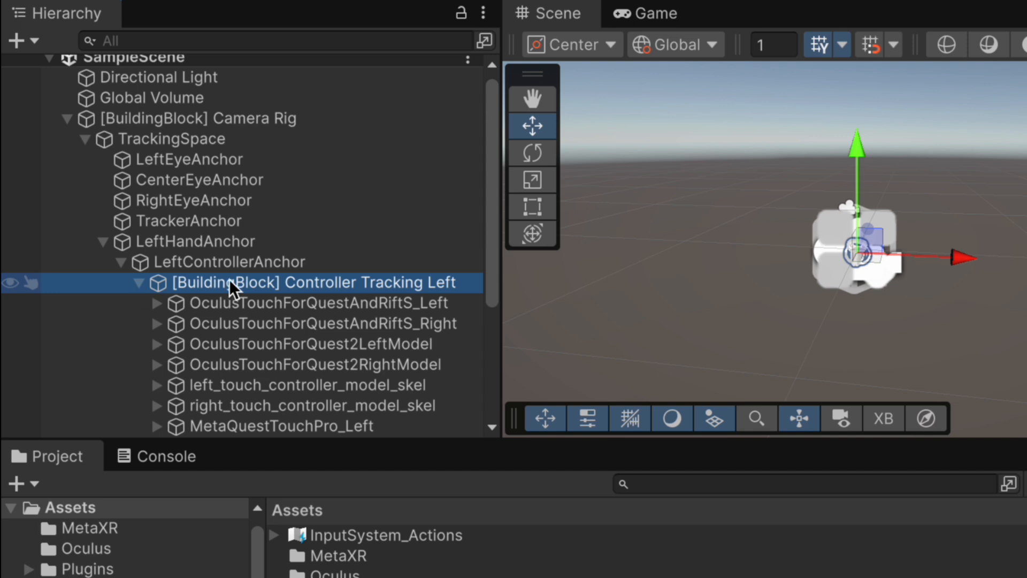
scroll(233, 291, down, 3)
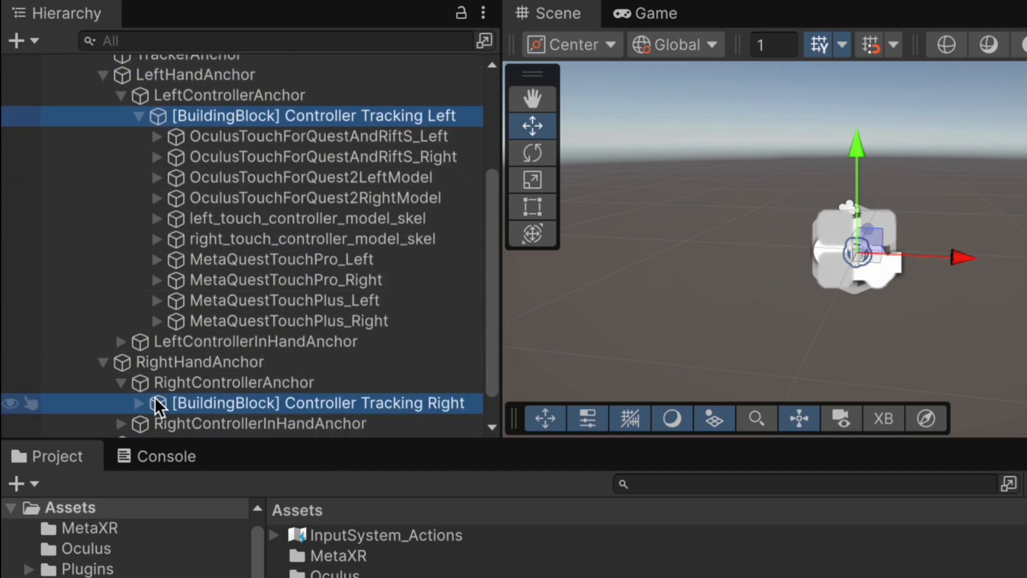
click(139, 405)
scroll(267, 323, down, 6)
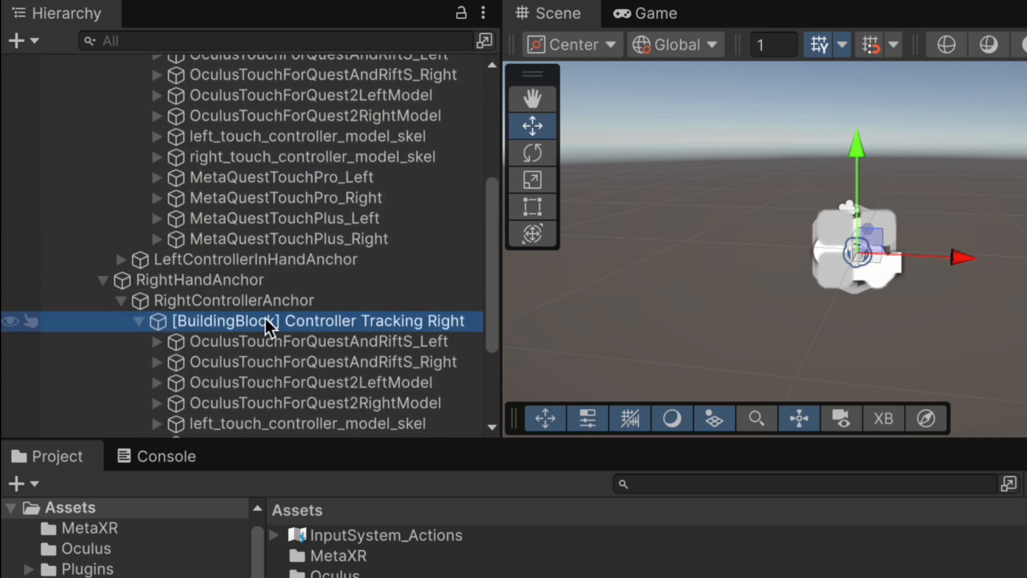
scroll(267, 325, up, 6)
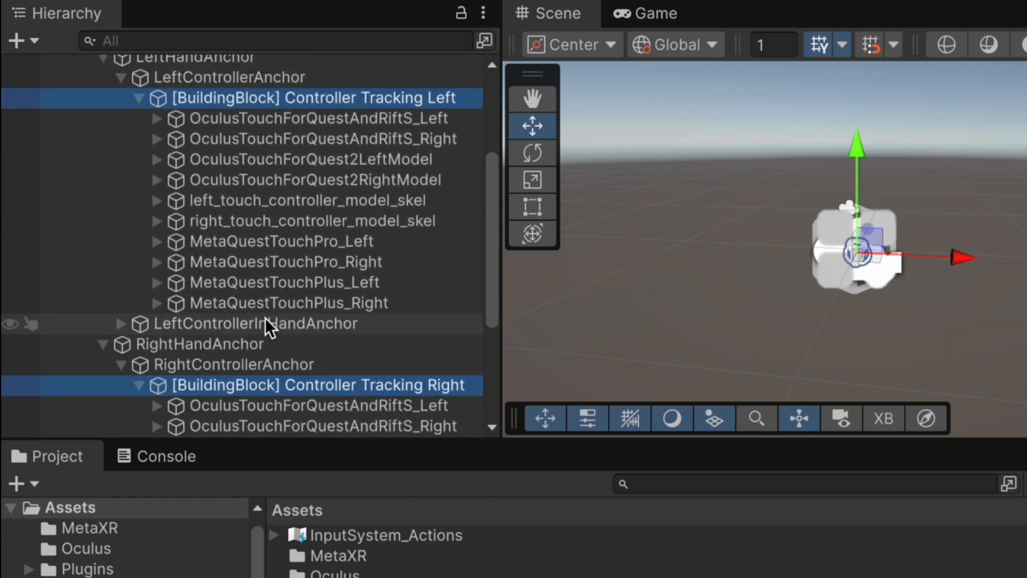
- Move MetaQuestTouchPlus_Left under Controller Tracking Left away from the overlapping models along the negative X axis
scroll(271, 303, up, 1)
click(294, 324)
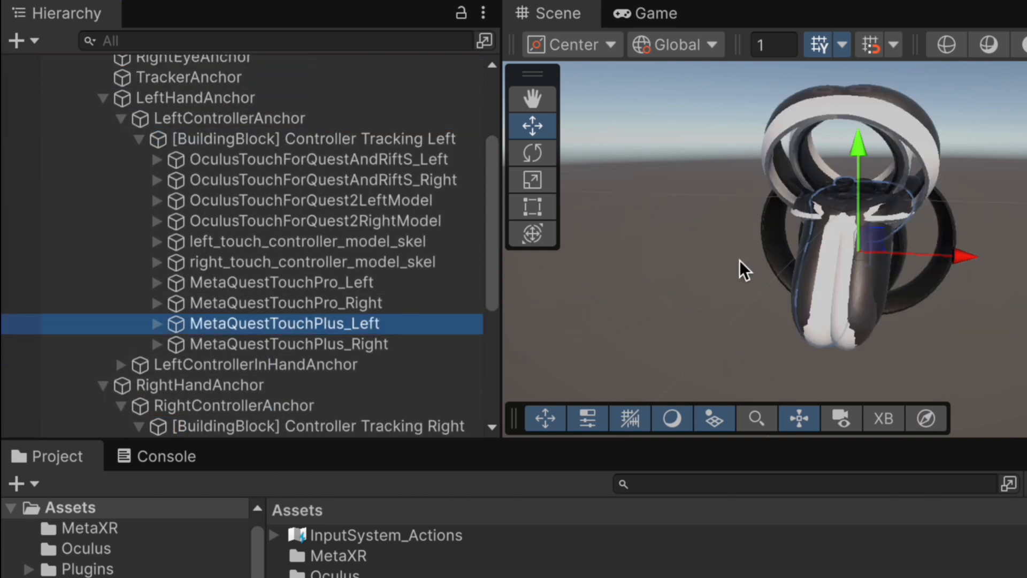
drag(961, 262, 741, 263)
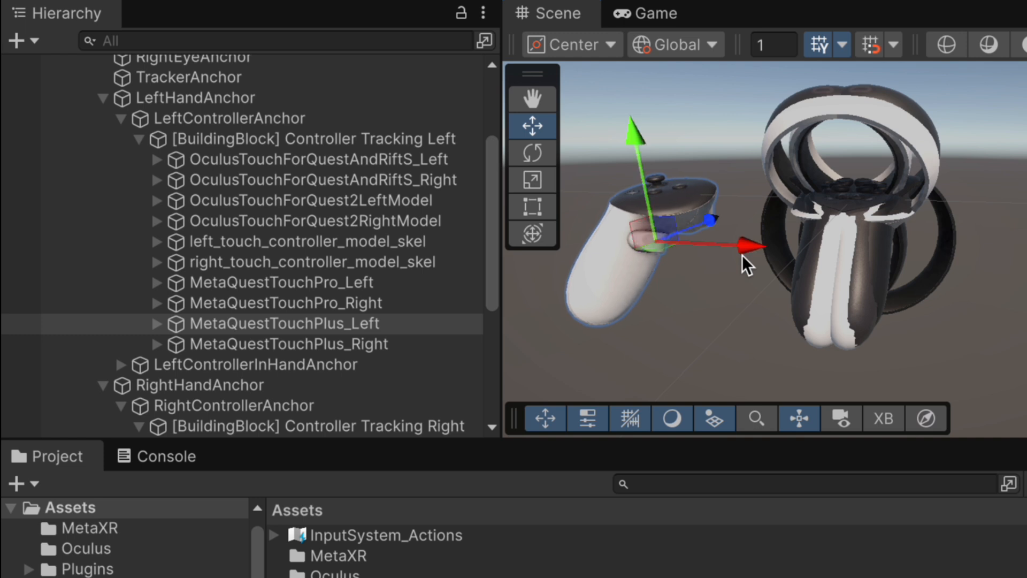
- Move MetaQuestTouchPlus_Right under Controller Tracking Right along the X axis to about 0.126
scroll(399, 300, down, 6)
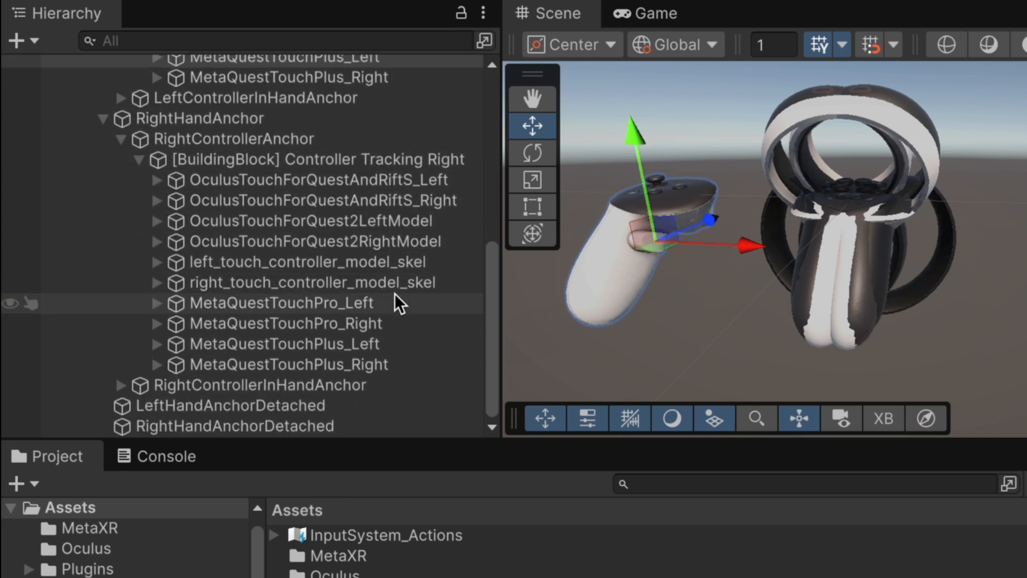
click(368, 362)
drag(902, 262, 1026, 256)
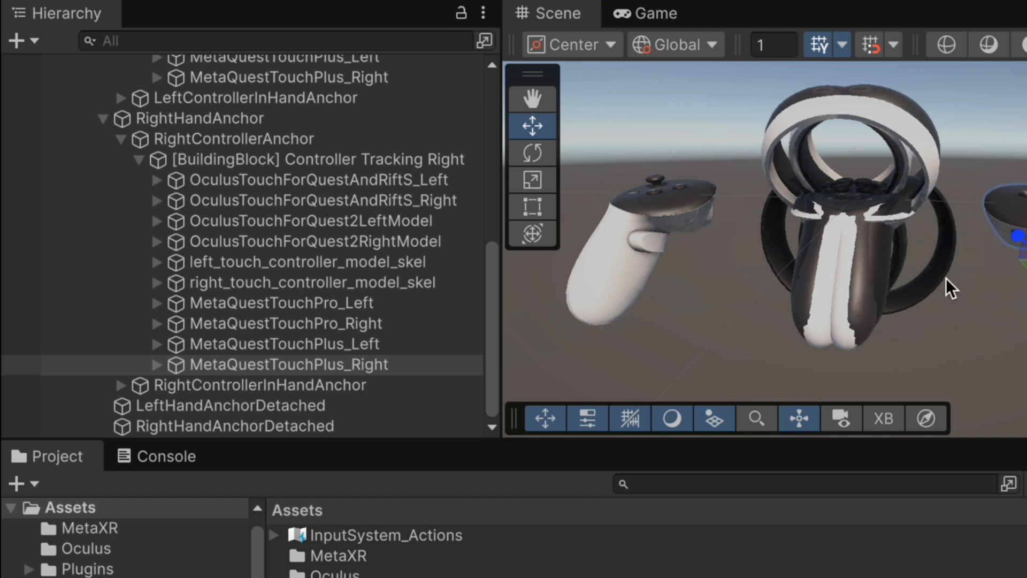
- Deactivate the eight controller models from OculusTouchForQuestAndRiftS_Left to MetaQuestTouchPro_Right under Controller Tracking Right
alt+drag(814, 167, 912, 348)
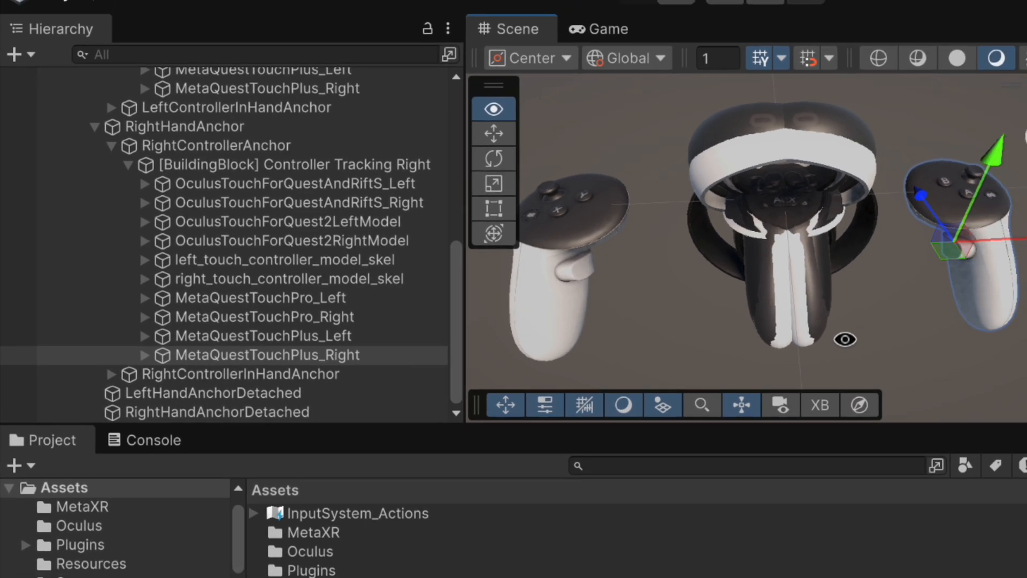
alt+drag(845, 340, 730, 399)
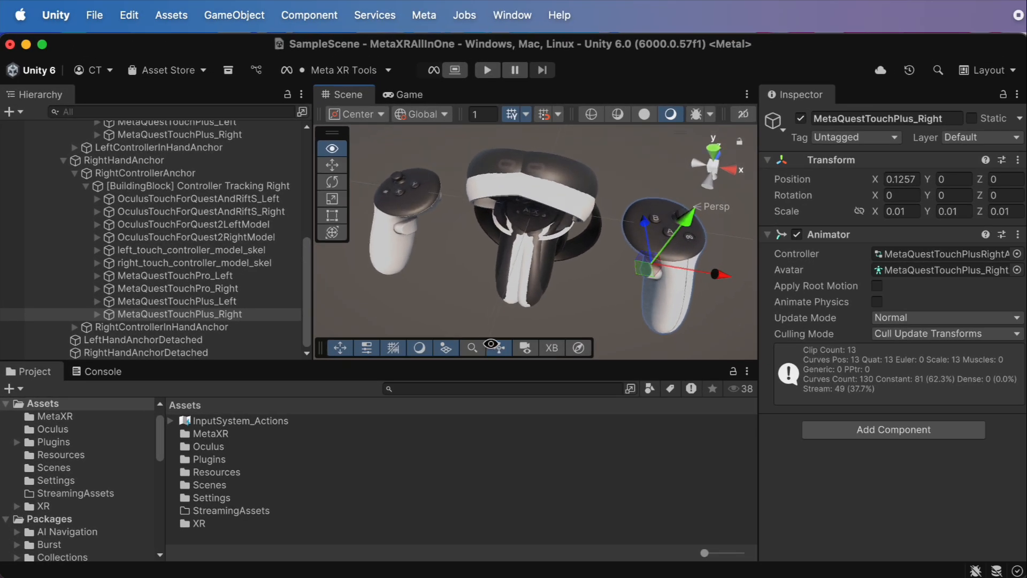
alt+drag(491, 344, 482, 251)
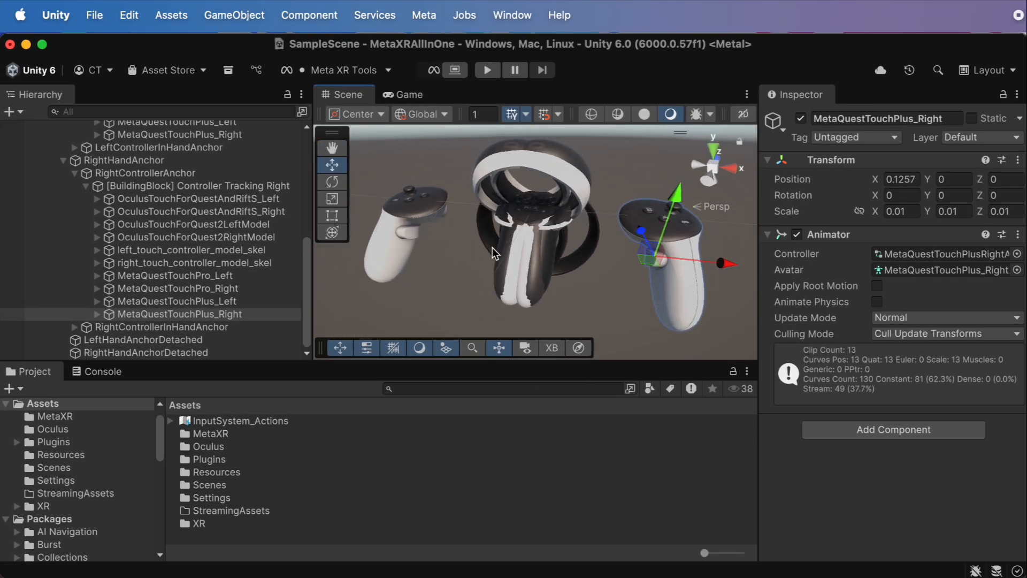
click(186, 199)
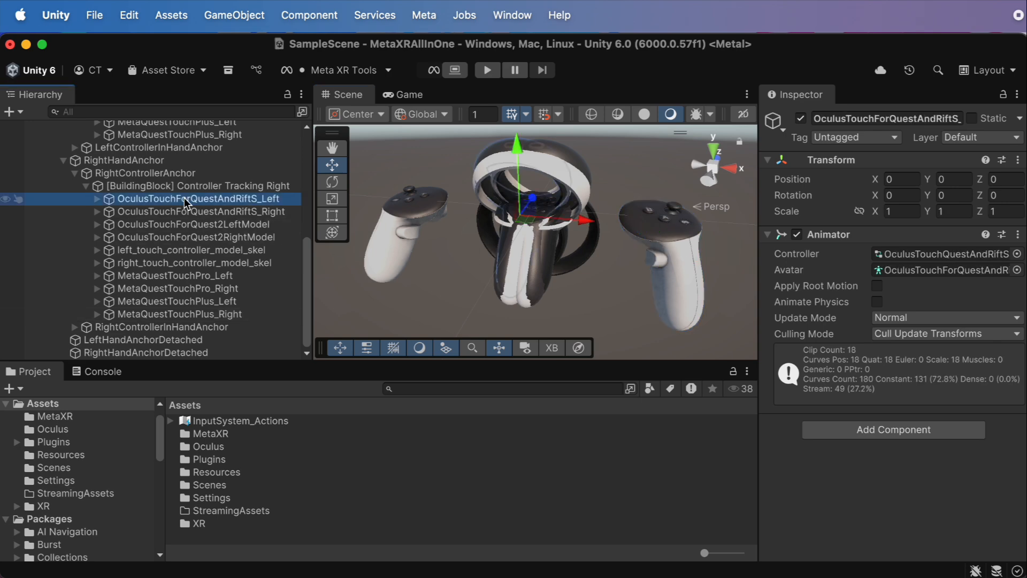
shift+click(195, 290)
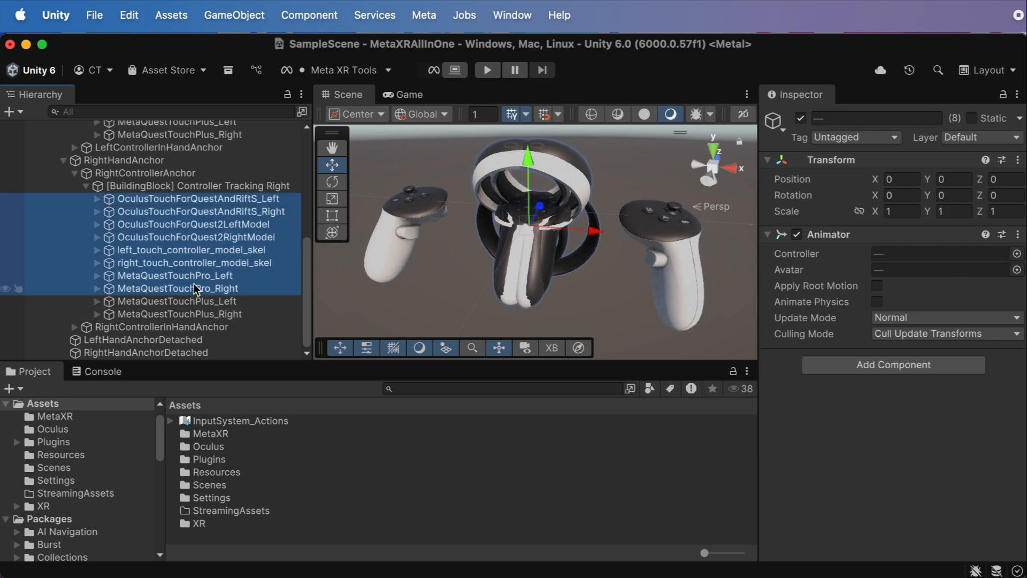
- Deactivate the same eight models under Controller Tracking Left, plus the opposite-hand MetaQuestTouchPlus model in each tracking block
scroll(149, 250, up, 8)
click(150, 249)
scroll(152, 249, down, 4)
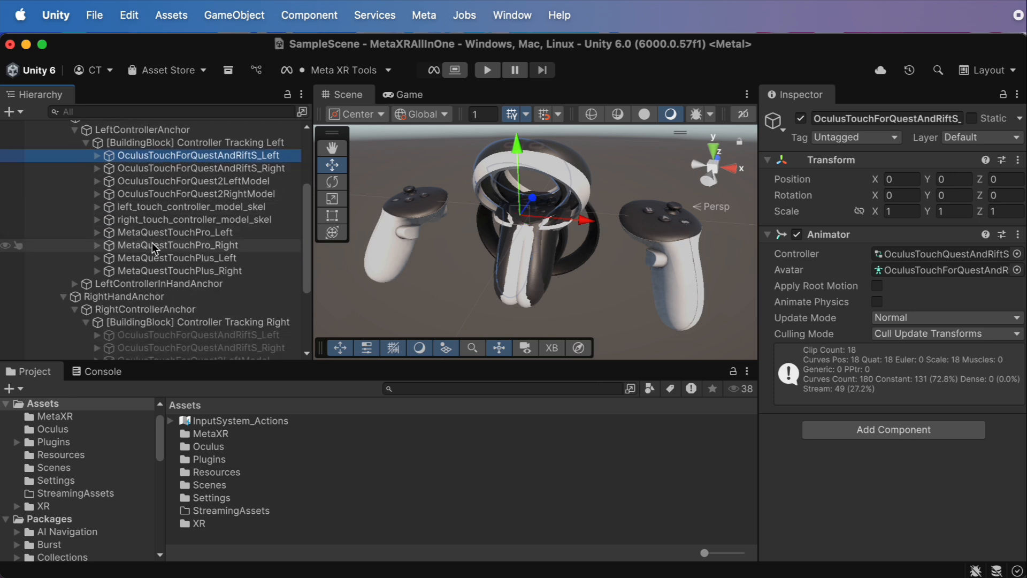
shift+click(153, 246)
click(801, 118)
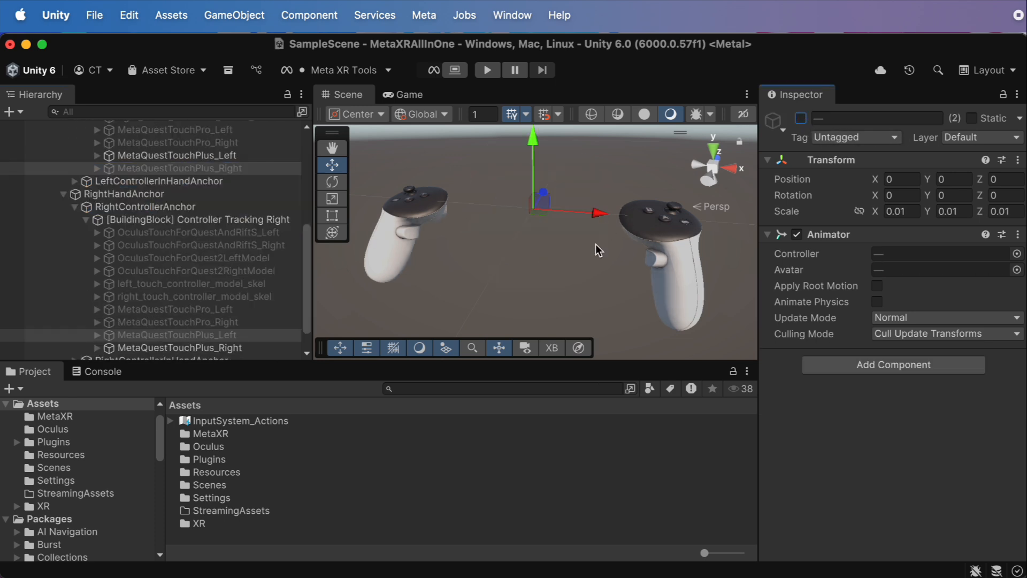
click(591, 257)
alt+drag(517, 236, 554, 333)
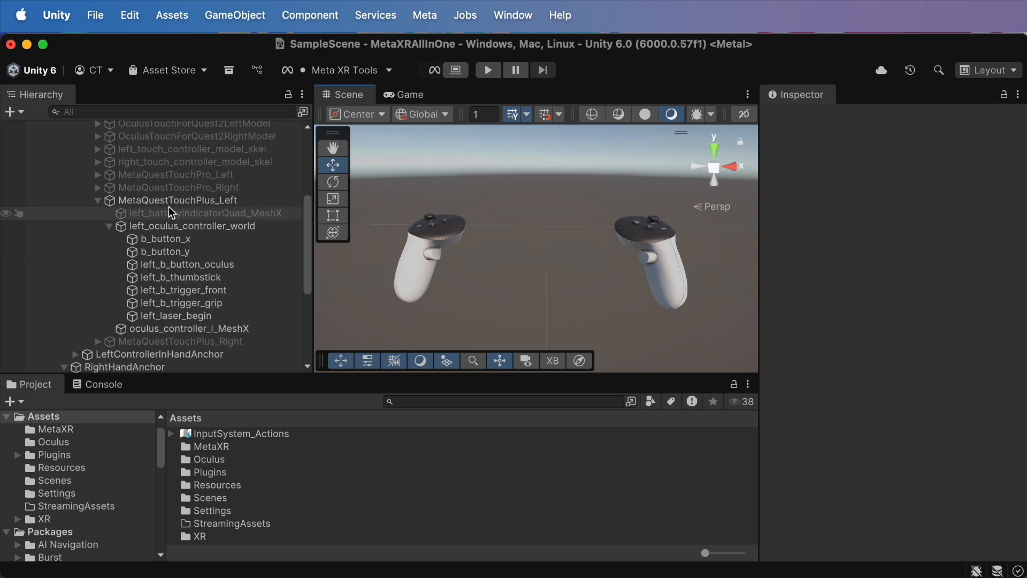
- Frame MetaQuestTouchPlus_Left in the scene and examine its child parts, such as the trigger and grip
click(150, 201)
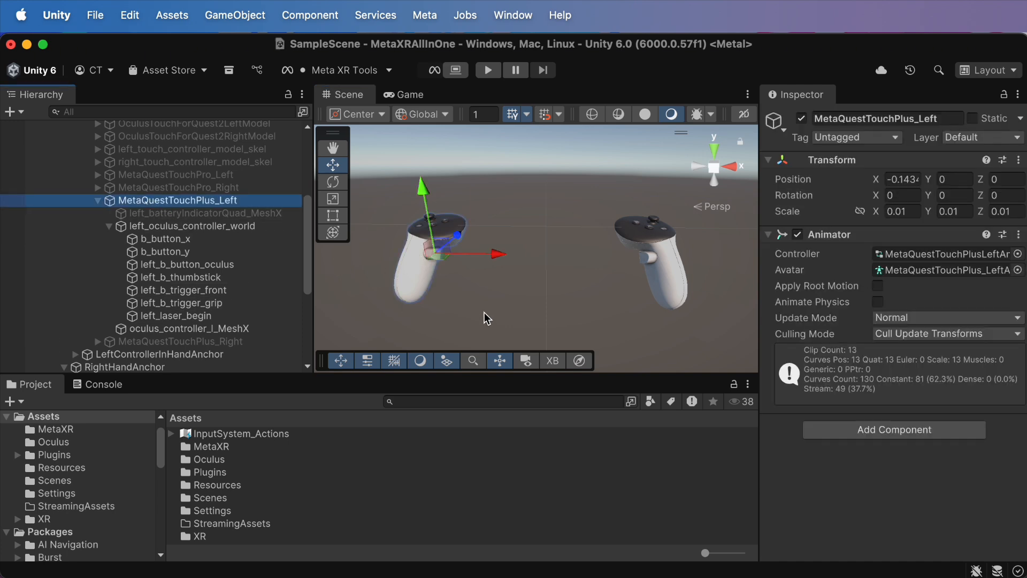
key(f)
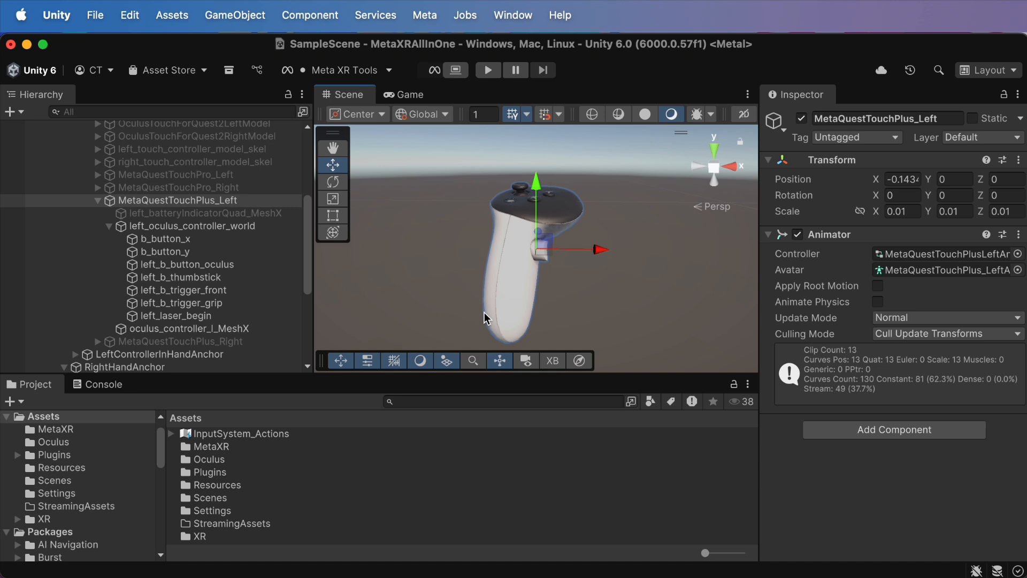
click(200, 303)
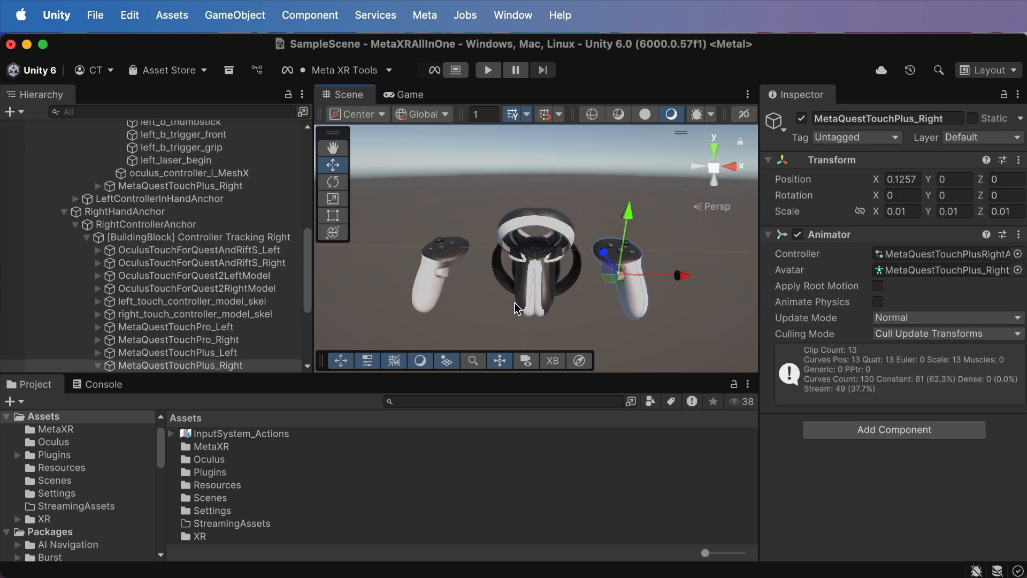
- Undo the deactivations and moves of the controller models, keeping the Controller Tracking blocks in the scene
key(super+z)
key(super+z)
key(super+z)
key(super+z)
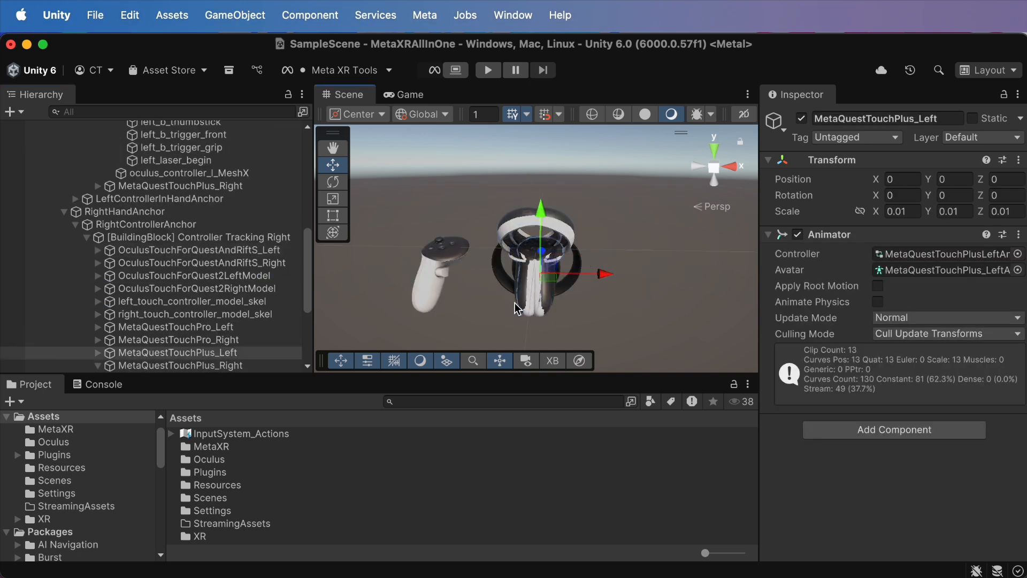
key(super+z)
key(super+z)
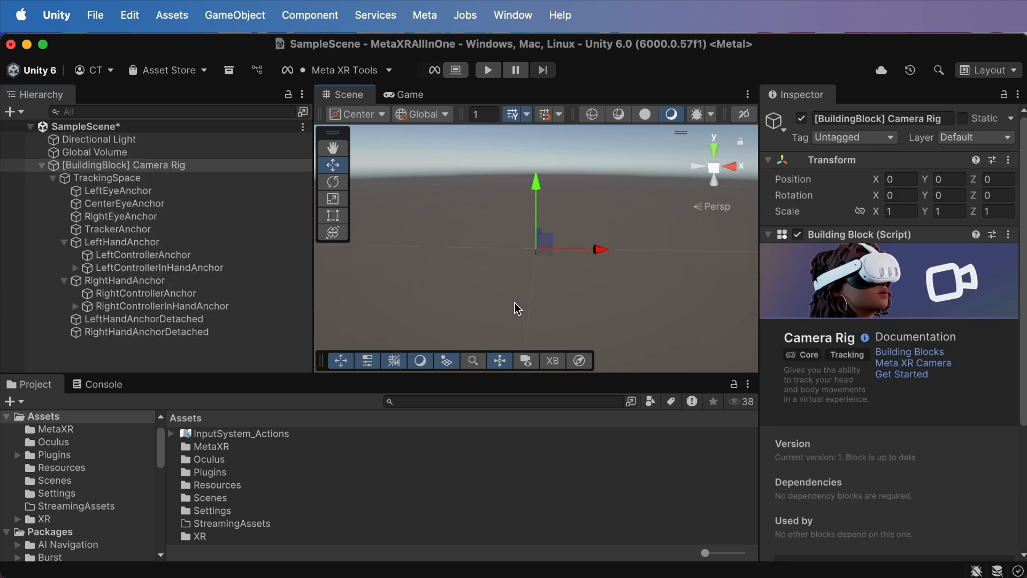
key(super+shift+z)
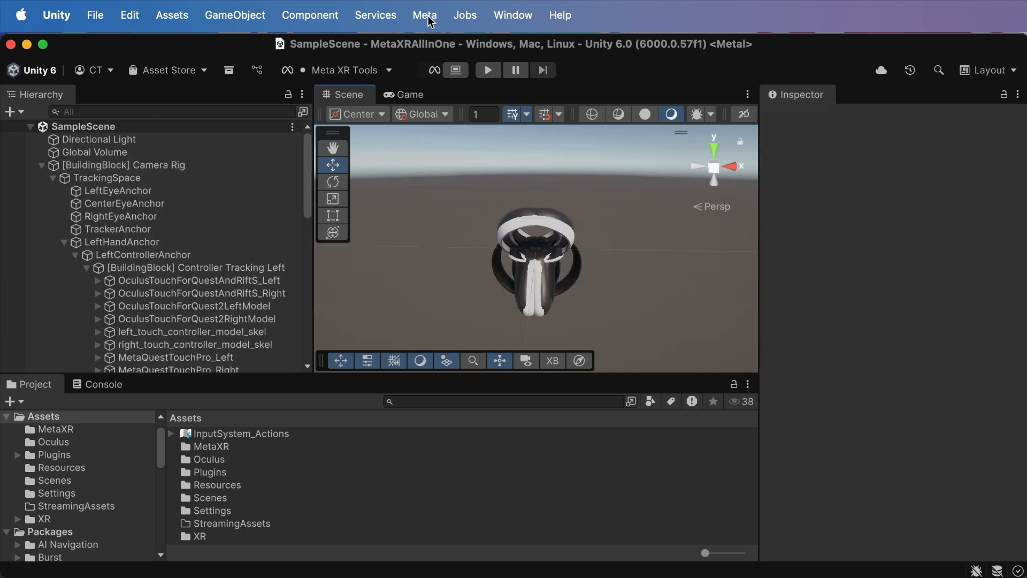
- Add the Grab Interaction block from the Interaction category of Meta's Building Blocks library, and close the library window
click(431, 20)
mouse_move(454, 86)
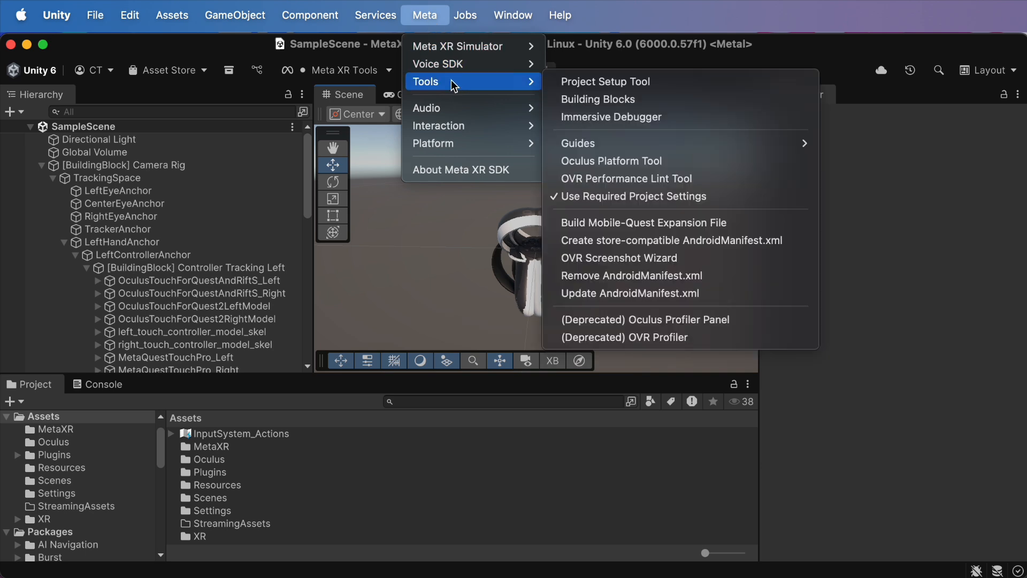
click(577, 103)
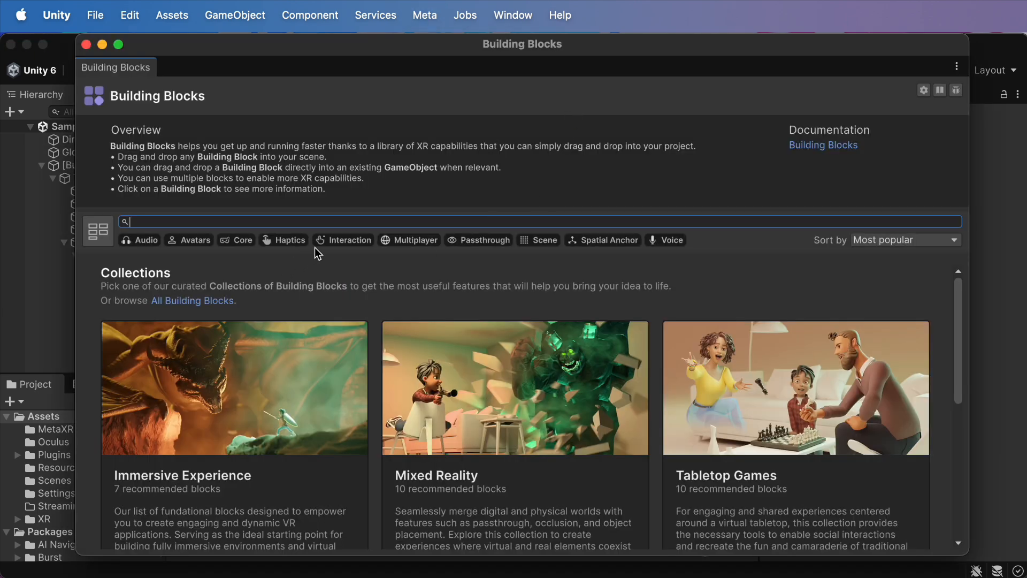
click(331, 242)
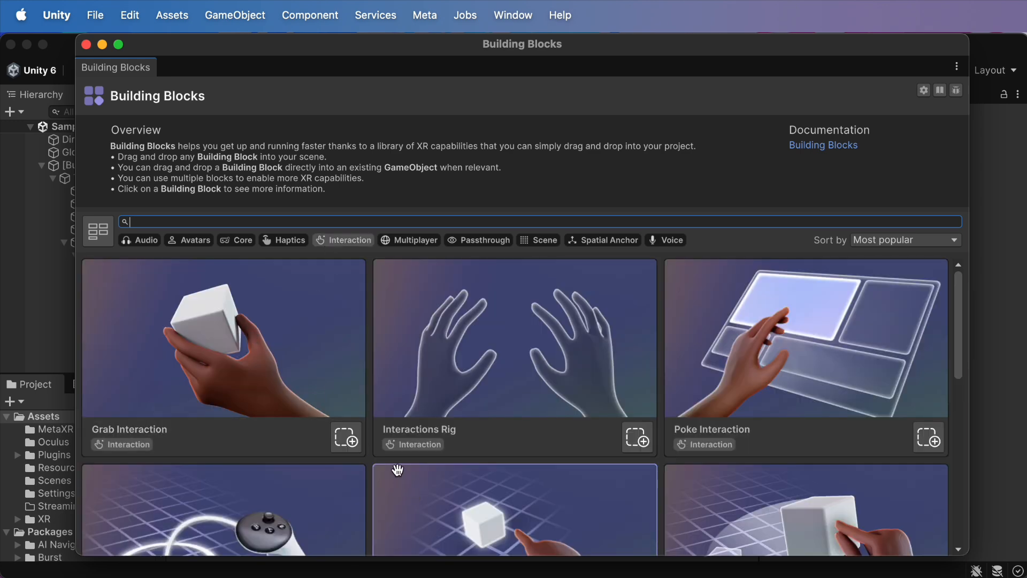
click(352, 447)
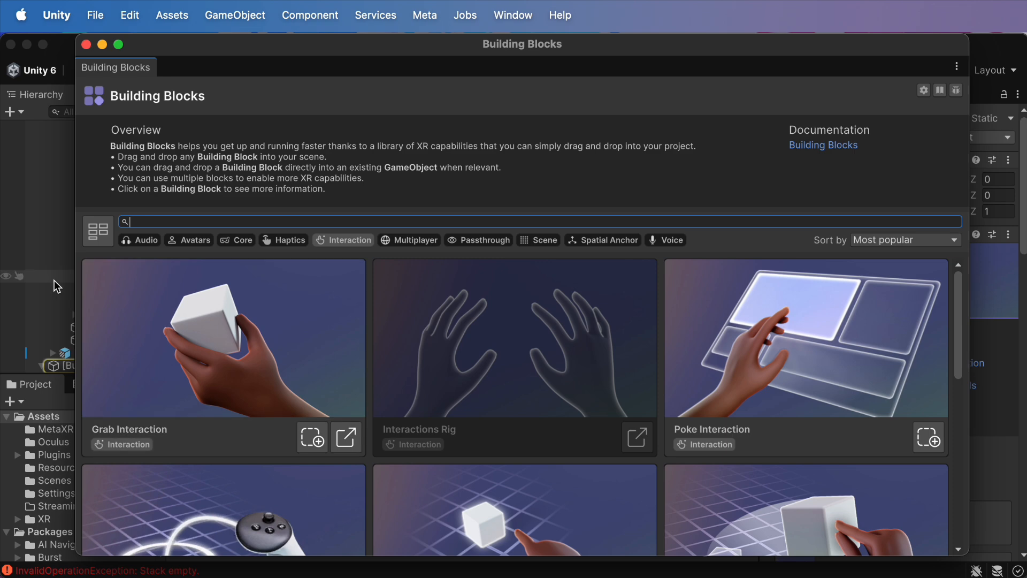
click(85, 44)
- Collapse TrackingSpace in the hierarchy and examine the newly added OVRInteractionComprehensive and Cube building blocks
scroll(292, 270, up, 10)
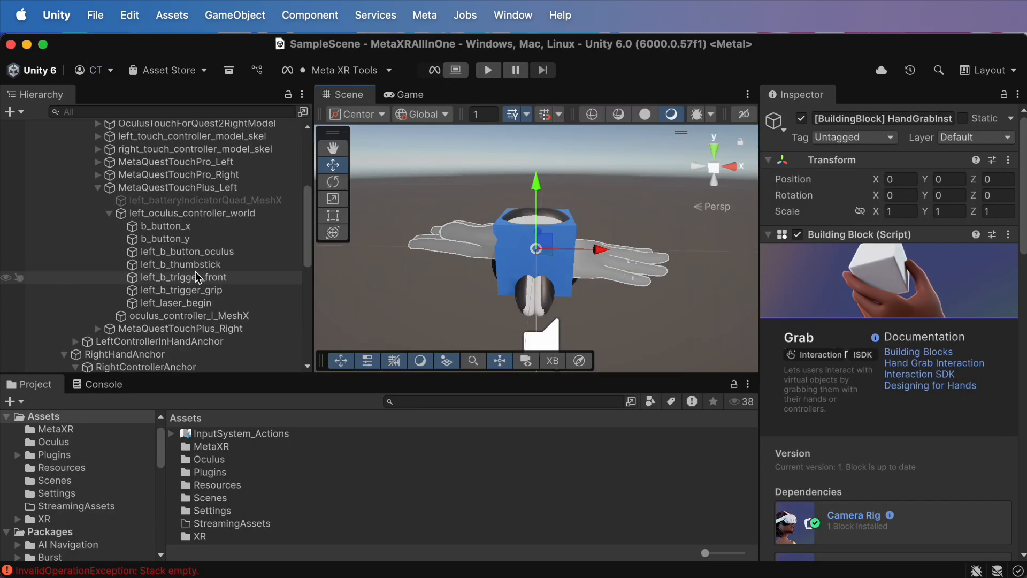
click(53, 178)
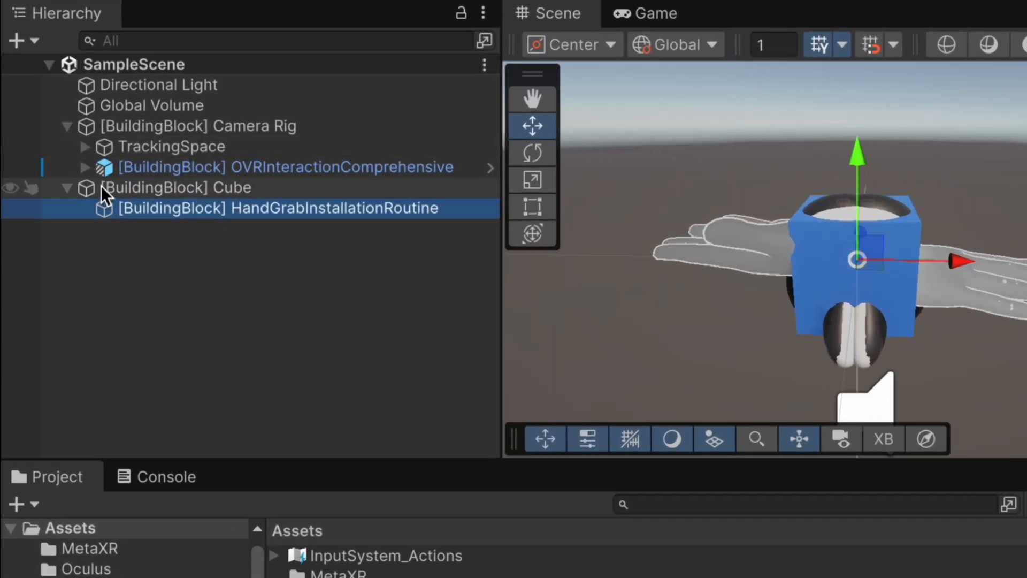
click(79, 230)
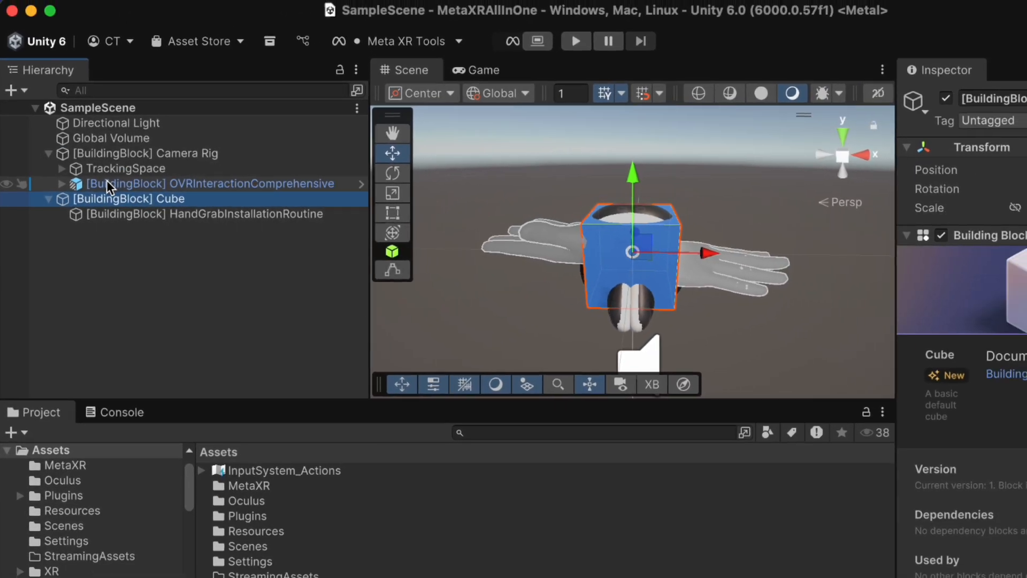
click(154, 292)
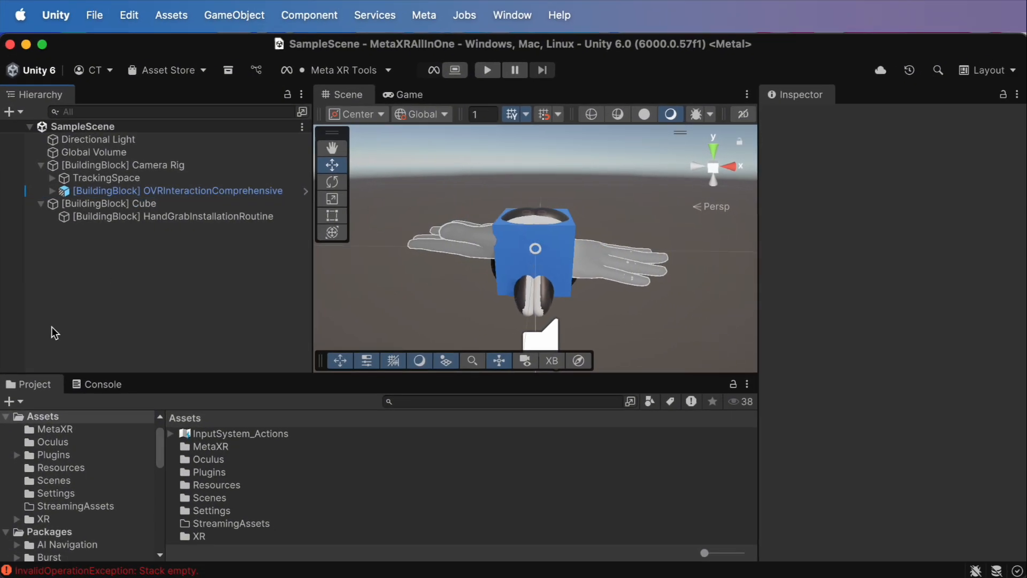
- Deactivate OVRInteractionComprehensive and TrackingSpace under the Camera Rig so only the cube shows in the scene
click(131, 191)
click(801, 119)
click(106, 178)
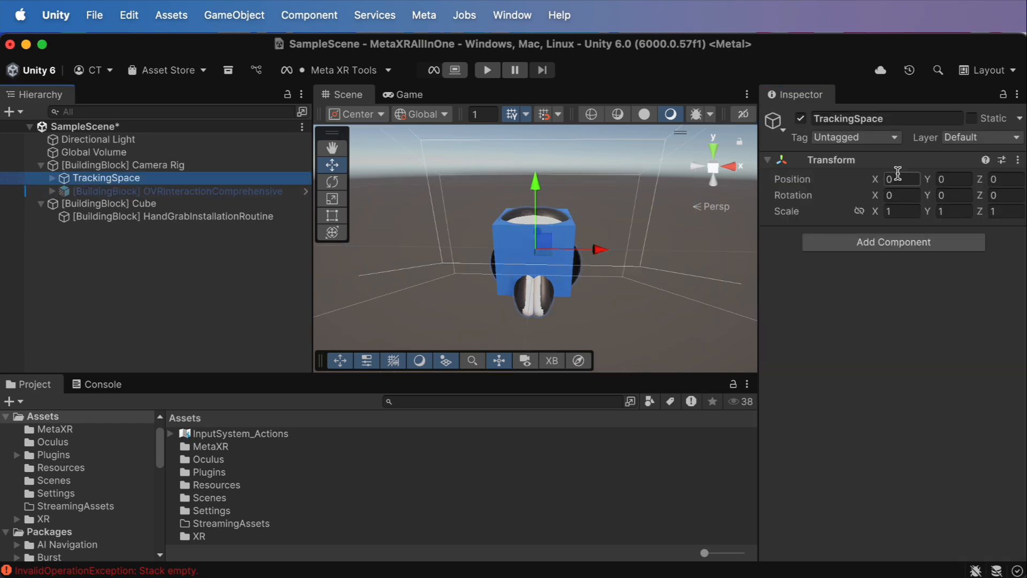
click(801, 119)
click(210, 303)
- Review the components of [BuildingBlock] Cube, including its Box Collider, Rigidbody and Grabbable script settings
click(556, 238)
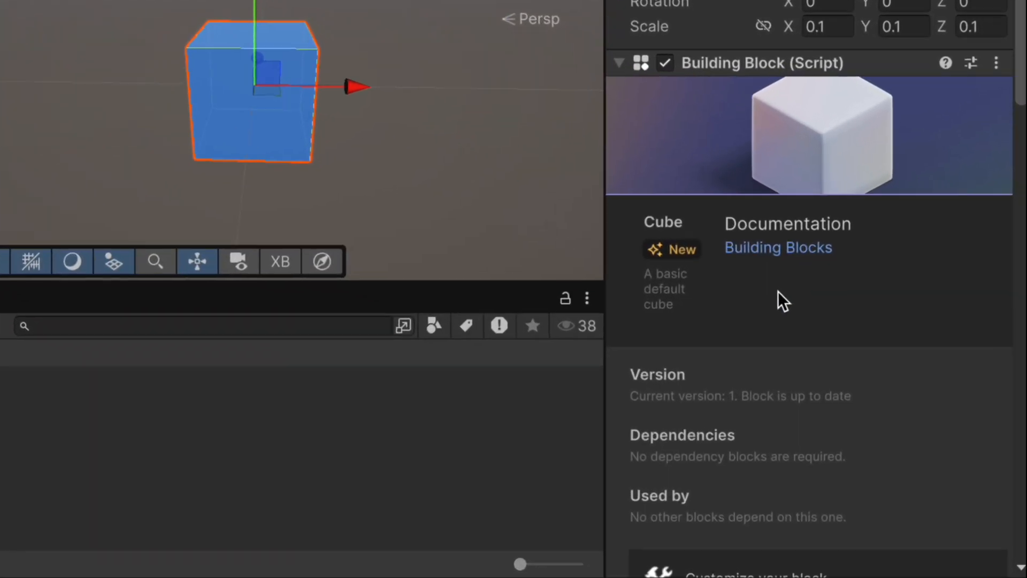
scroll(806, 322, down, 10)
scroll(745, 202, down, 15)
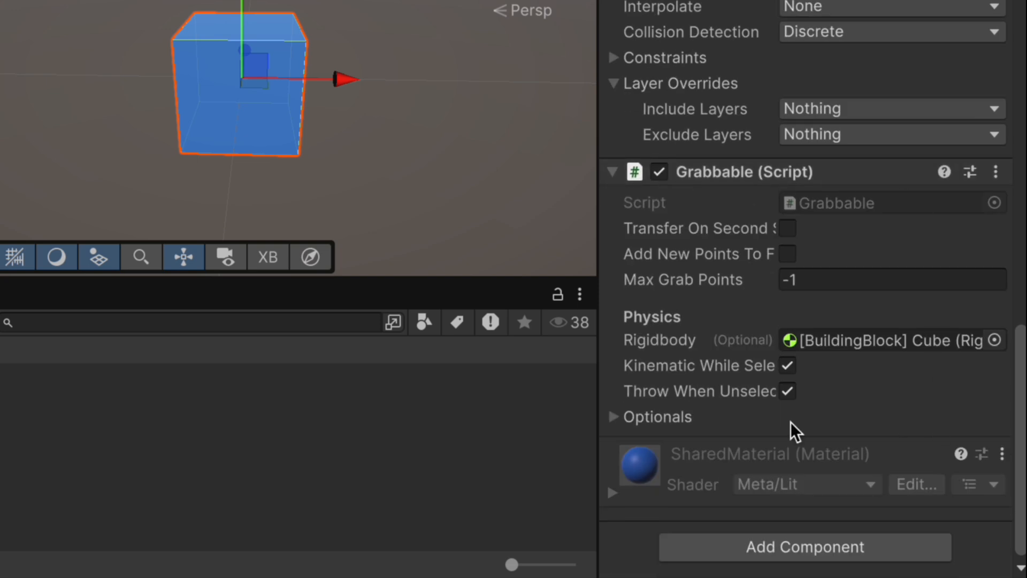
scroll(687, 259, up, 9)
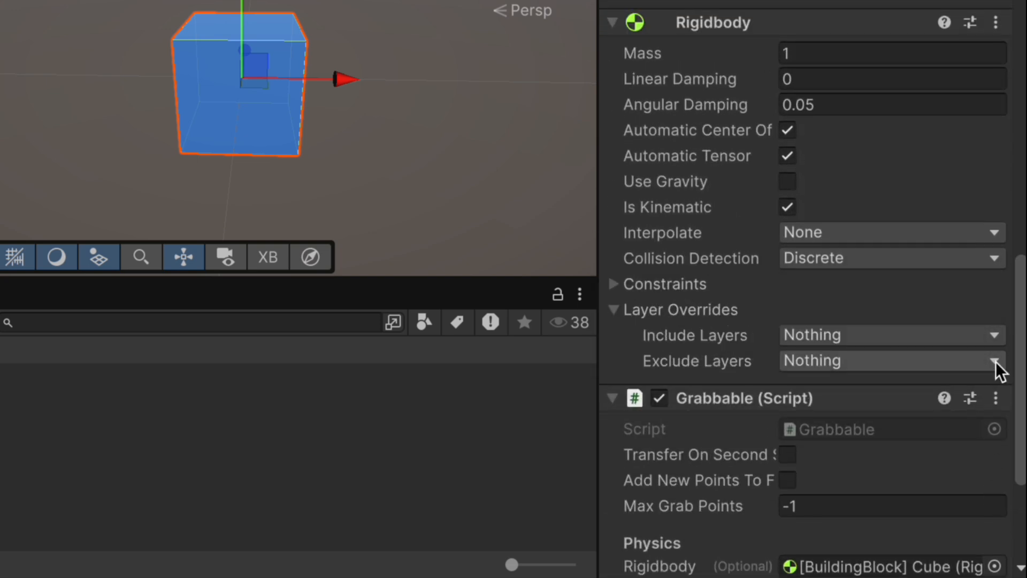
scroll(650, 25, up, 10)
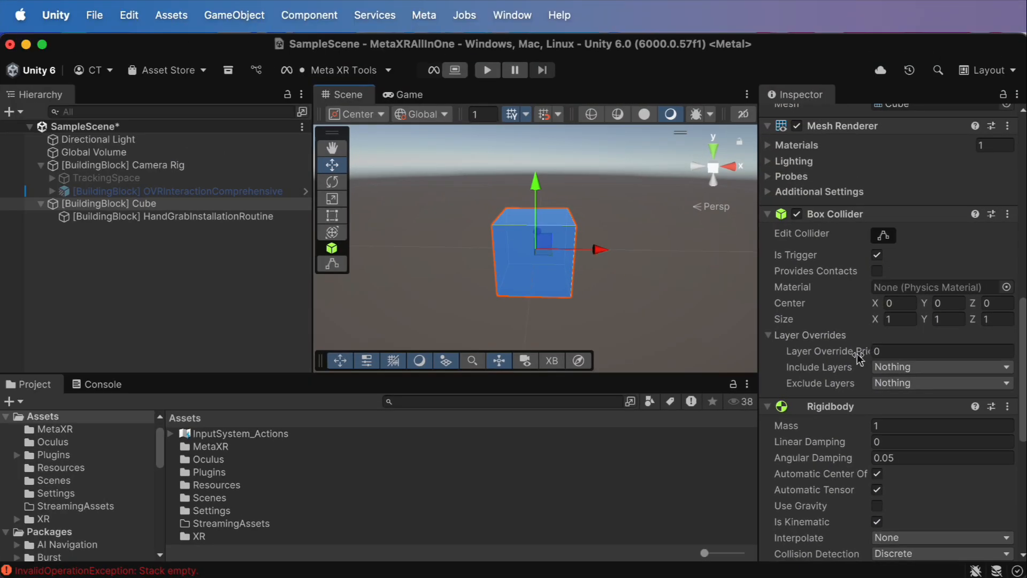
mouse_move(757, 245)
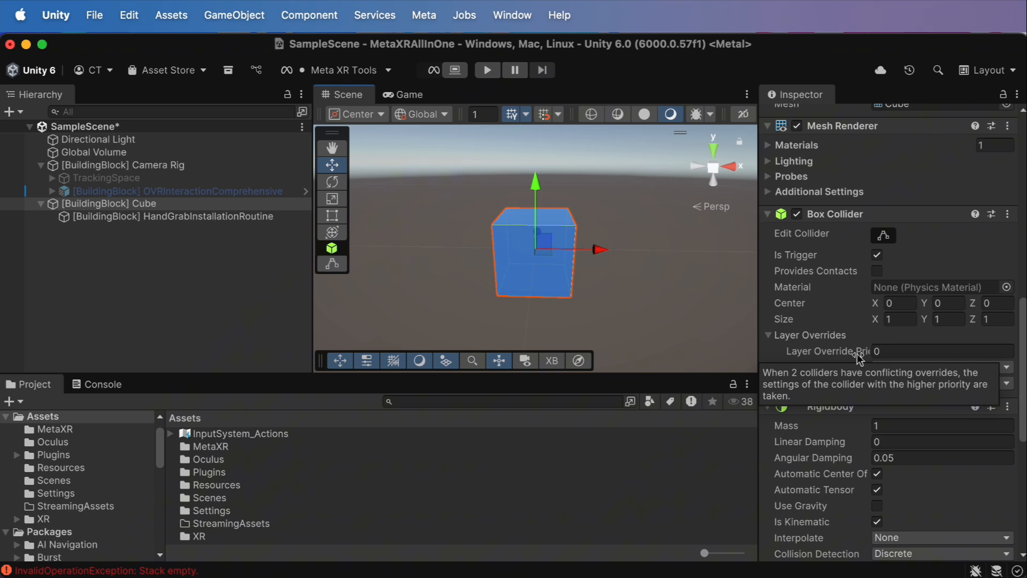
scroll(859, 357, down, 10)
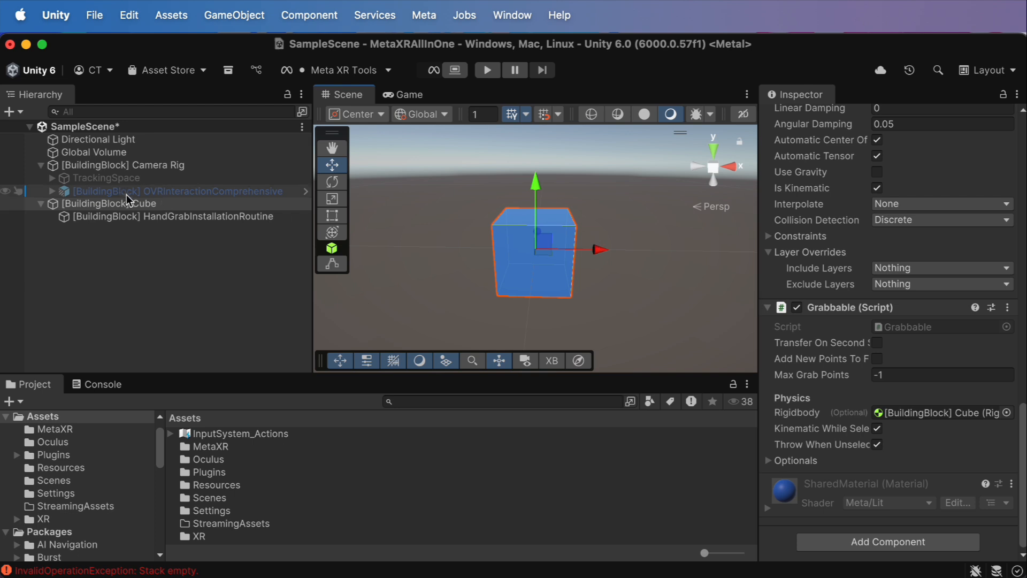
- Reactivate TrackingSpace and move [BuildingBlock] Cube forward of the Camera Rig to a Z position of 1
click(713, 152)
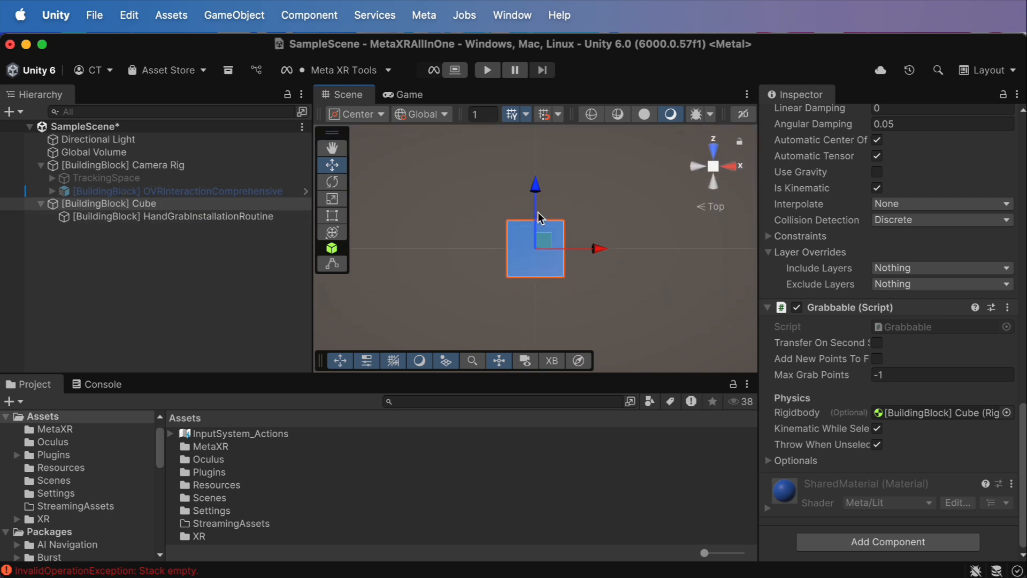
click(107, 178)
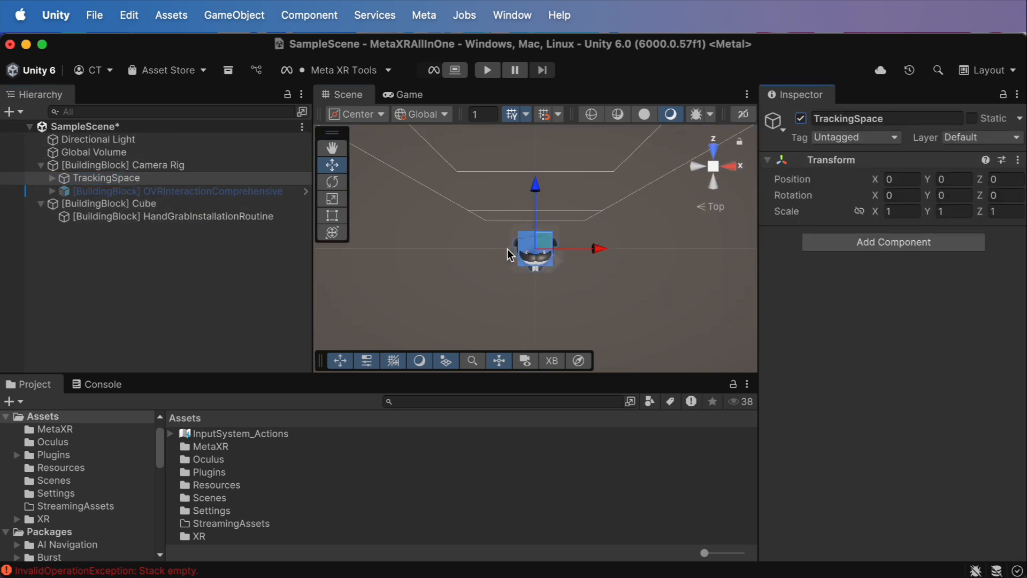
click(123, 204)
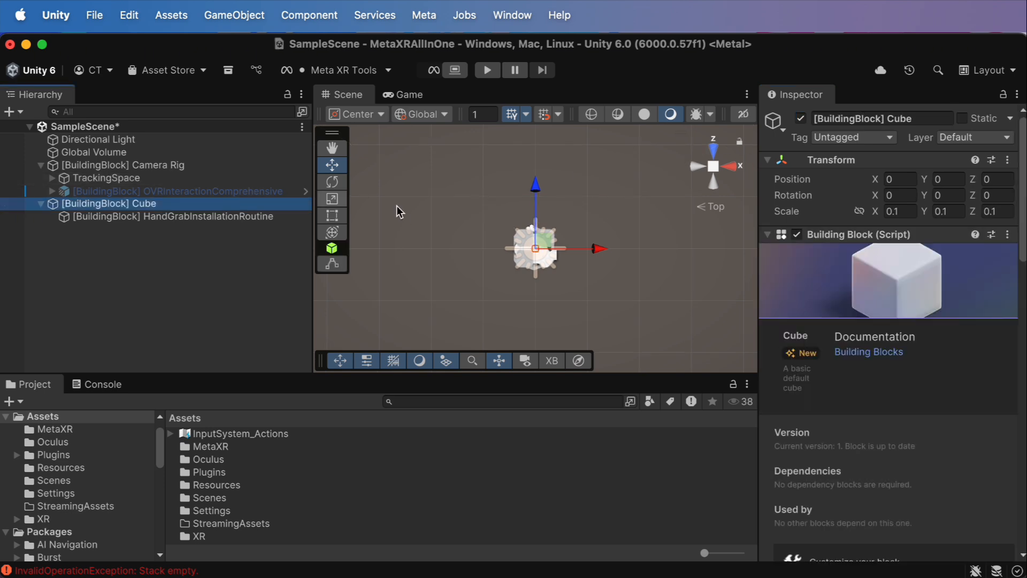
drag(534, 214, 532, 160)
drag(1004, 179, 965, 172)
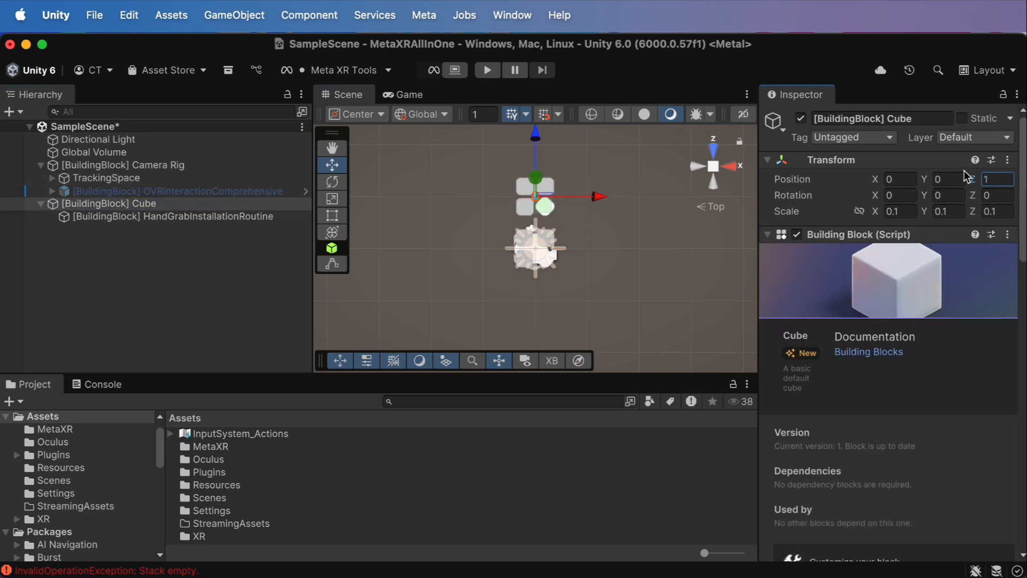
click(584, 264)
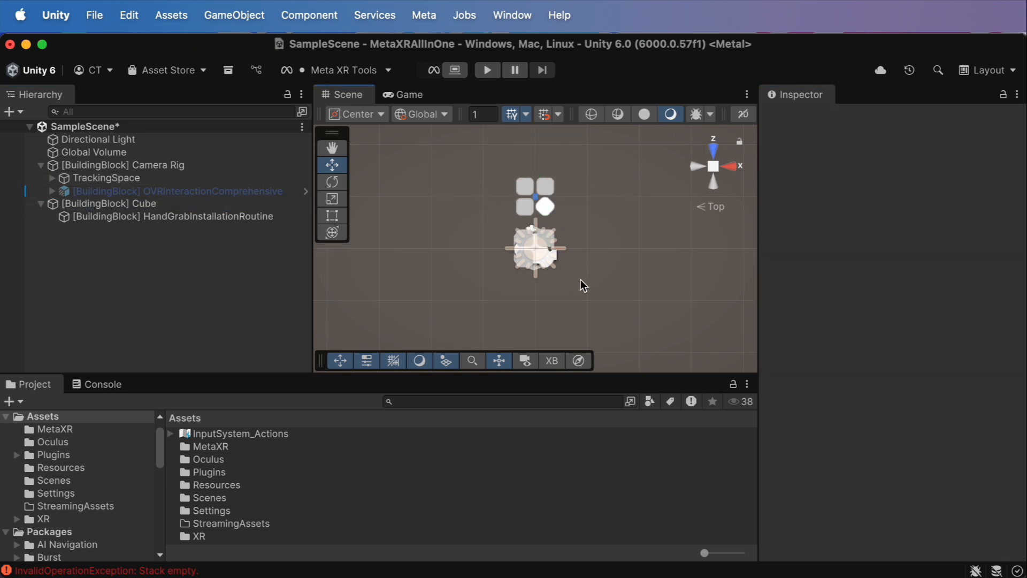
alt+drag(577, 293, 521, 169)
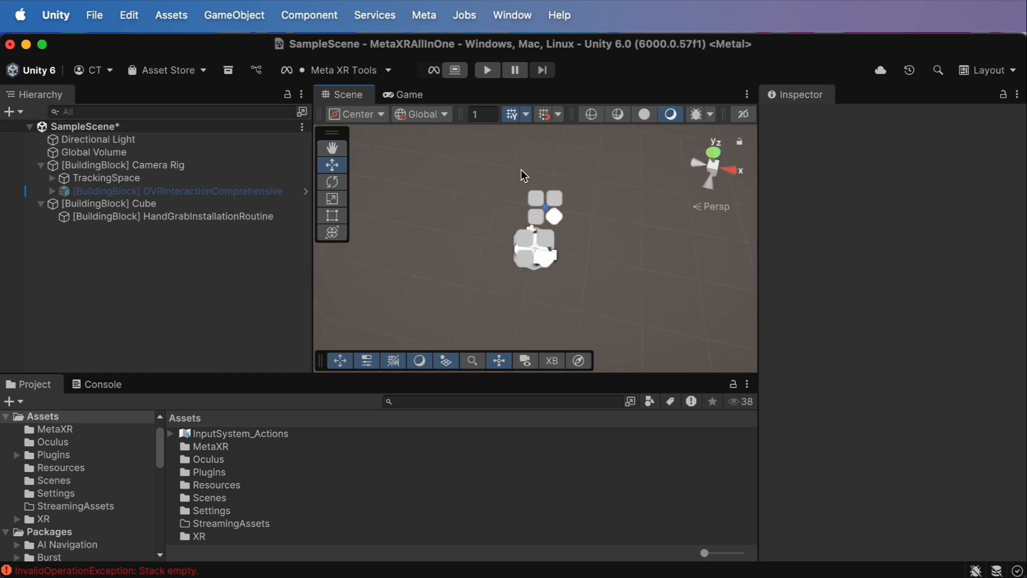
- Deactivate [BuildingBlock] Cube so it is hidden from the scene, and clear the selection
alt+drag(575, 258, 526, 215)
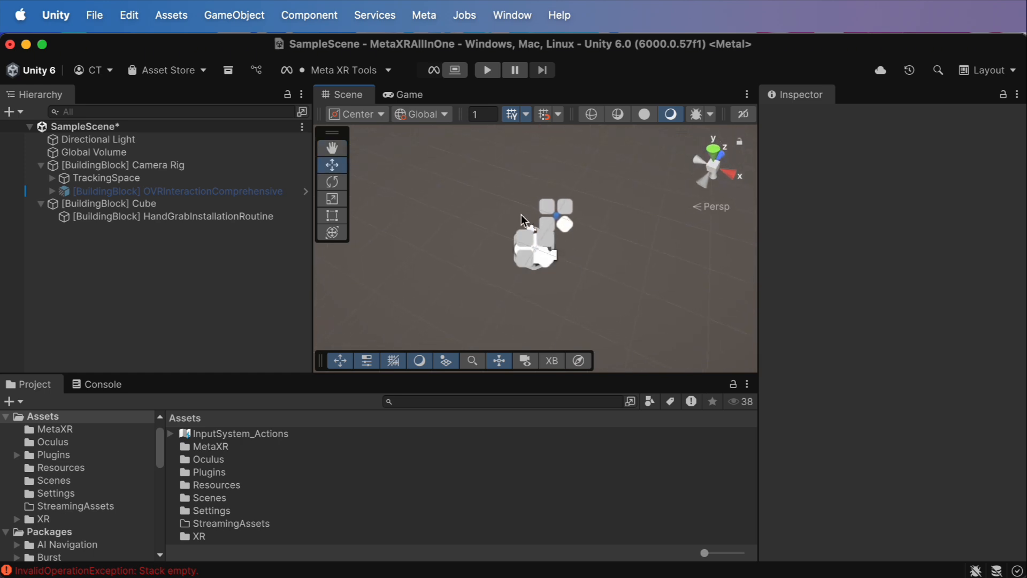
click(99, 191)
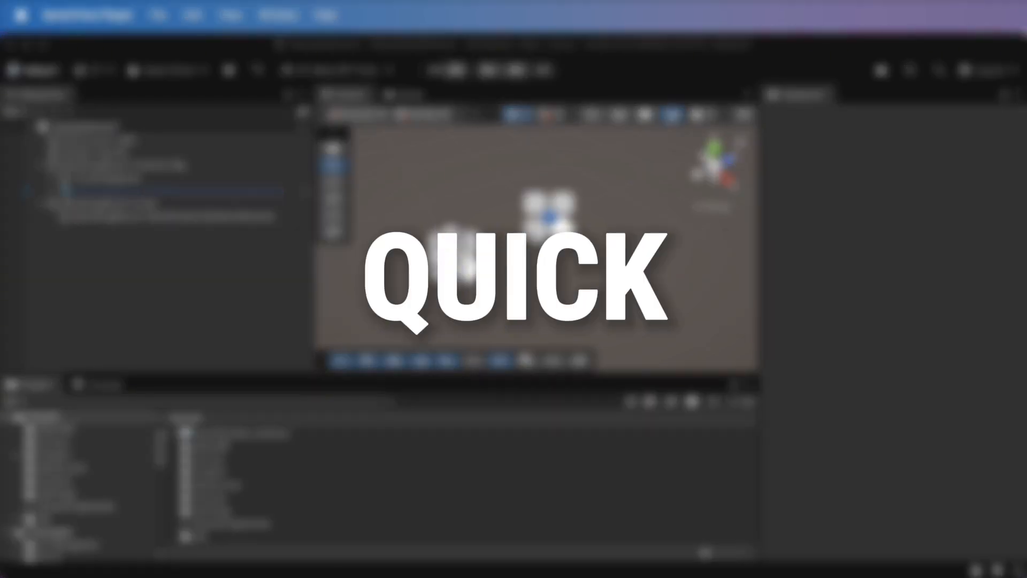
click(143, 204)
key(alt+shift+a)
click(560, 196)
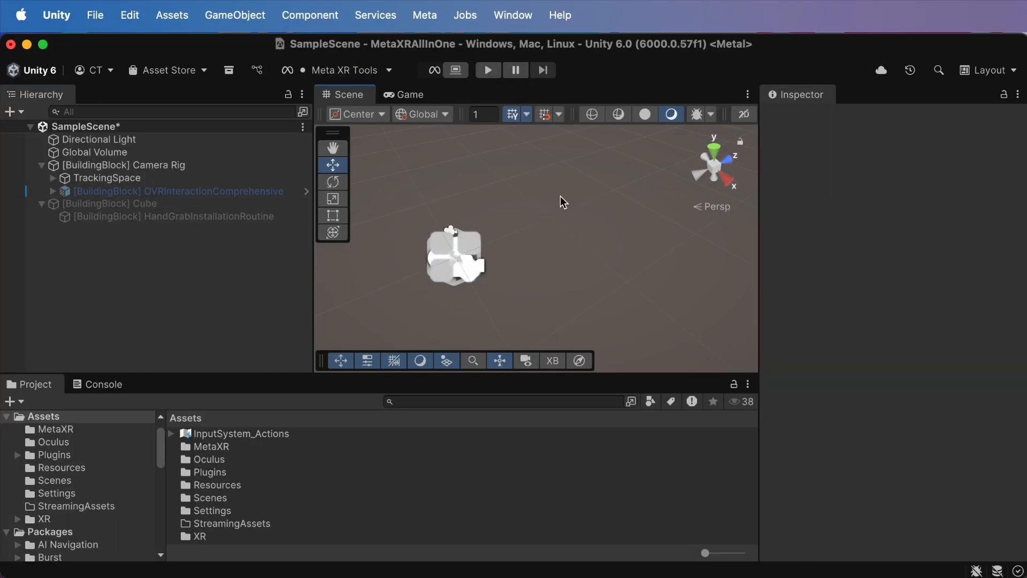
- Add a 3D Sphere to the scene and set its scale to 0.4 on X, Y and Z
click(14, 111)
mouse_move(46, 184)
click(220, 200)
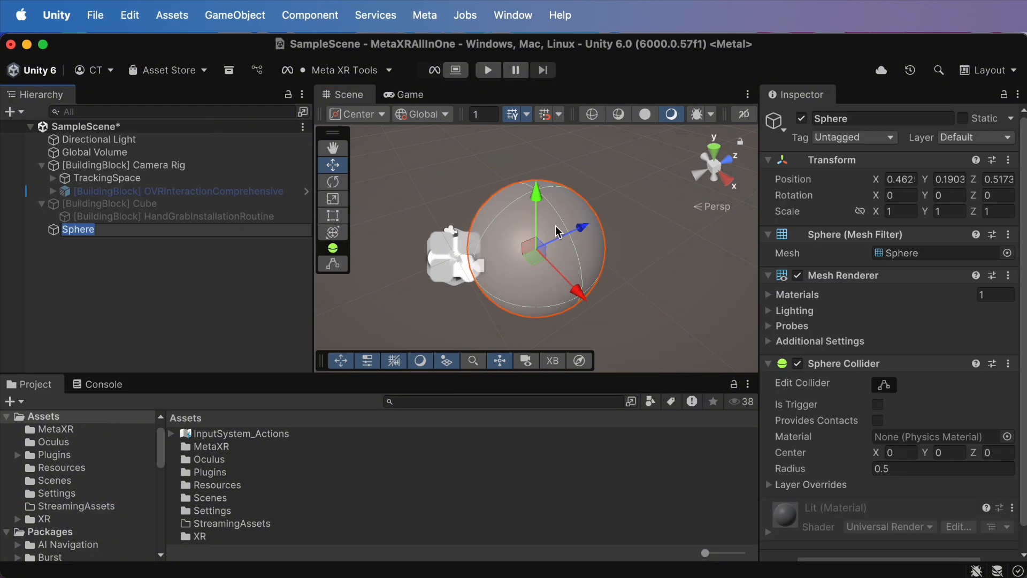
click(904, 207)
text(0.4)
key(Tab)
text(0.4)
key(Tab)
text(0.4)
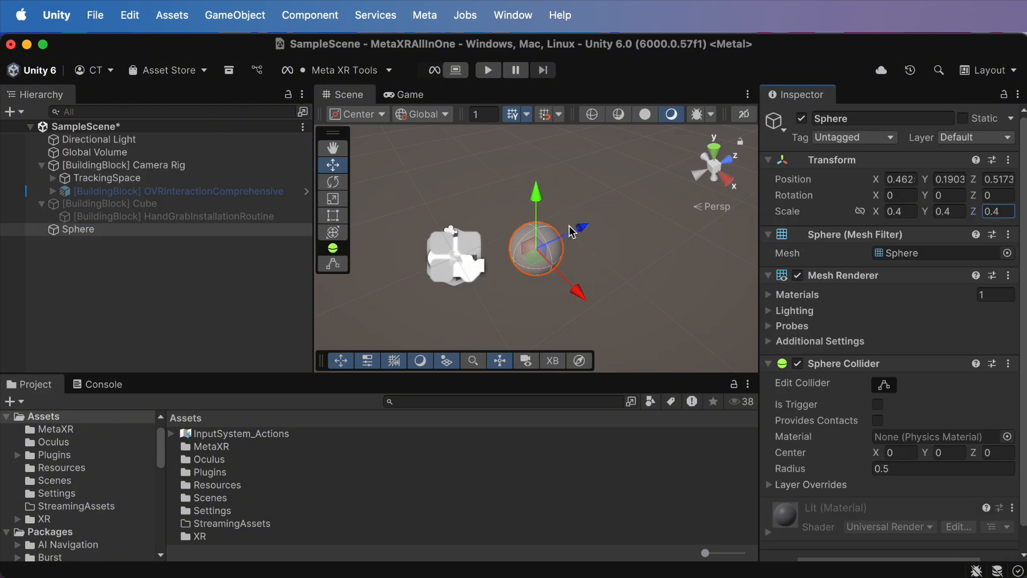
key(Return)
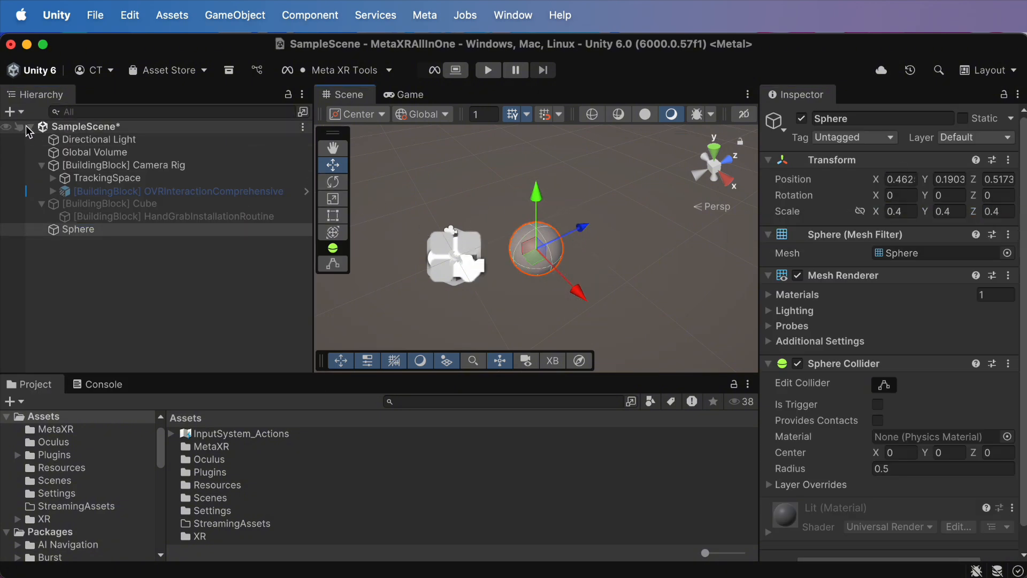
- Start an Interaction SDK grab interaction for the Sphere and fix all required components in the Grab Wizard
click(15, 112)
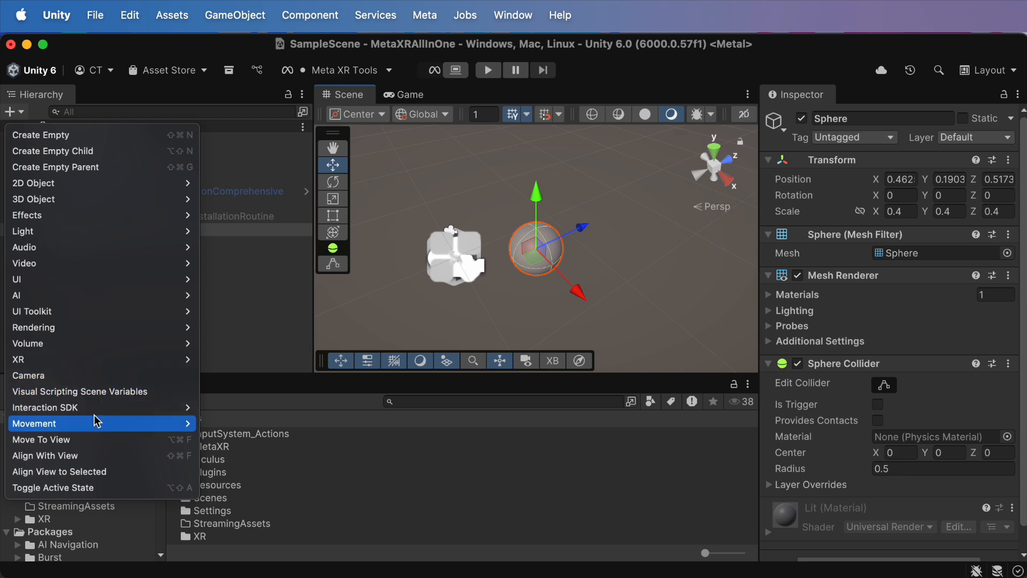
mouse_move(161, 408)
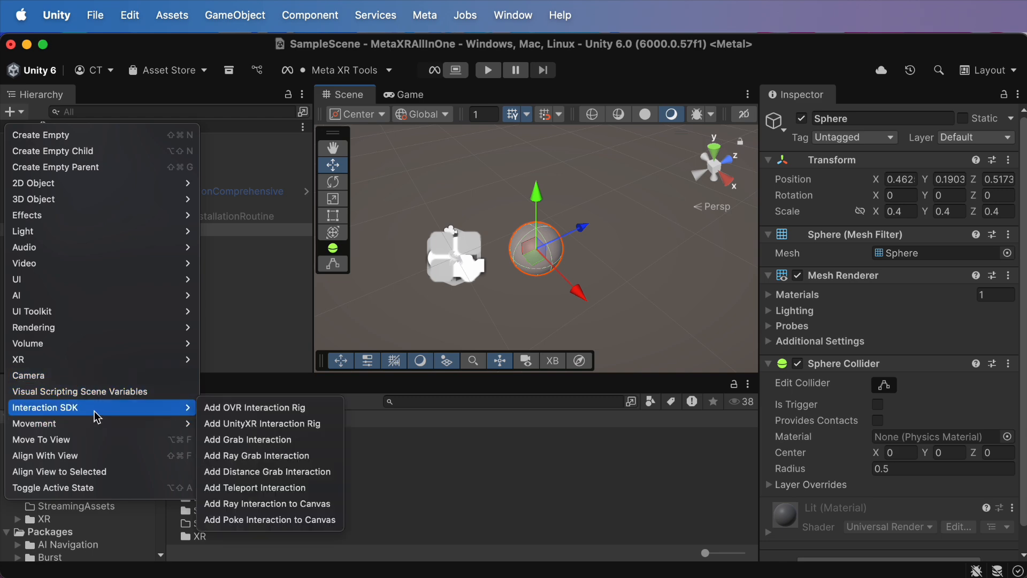
click(272, 440)
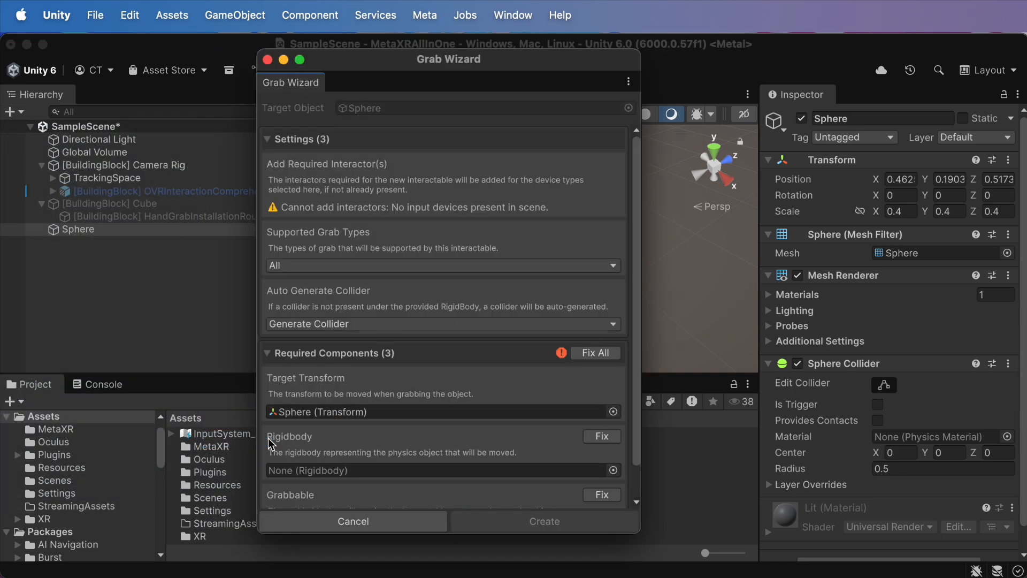
mouse_move(398, 60)
mouse_down()
mouse_move(425, 65)
mouse_move(392, 64)
mouse_up()
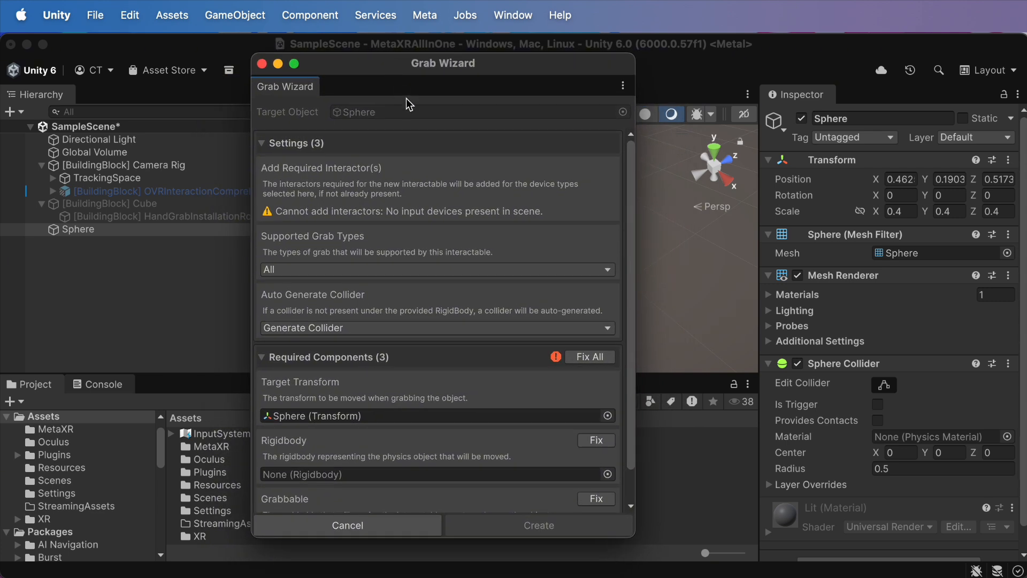
click(593, 356)
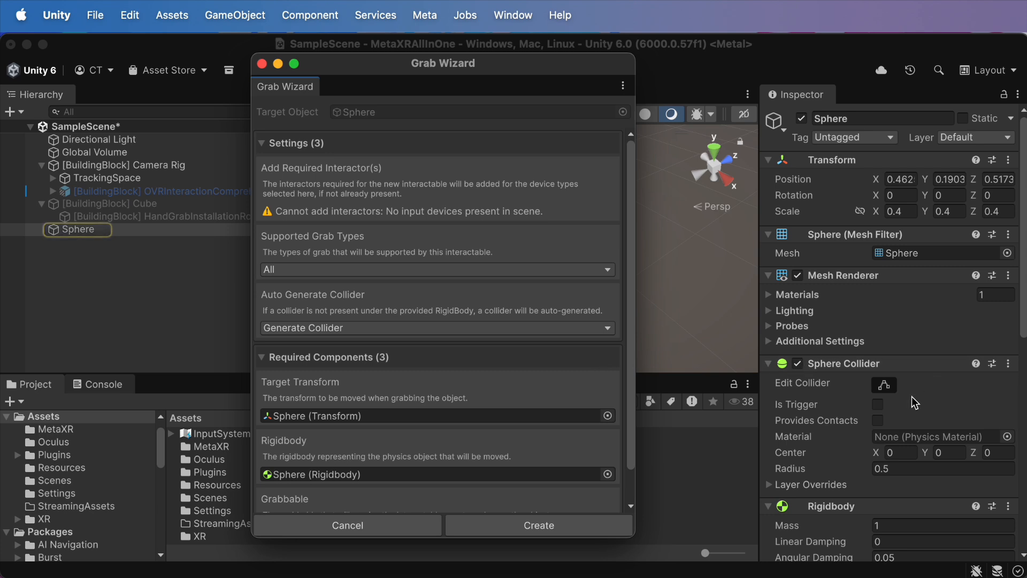
- Review the Sphere's Rigidbody and Grabbable settings, and close the Grab Wizard without creating the interaction
scroll(897, 403, down, 15)
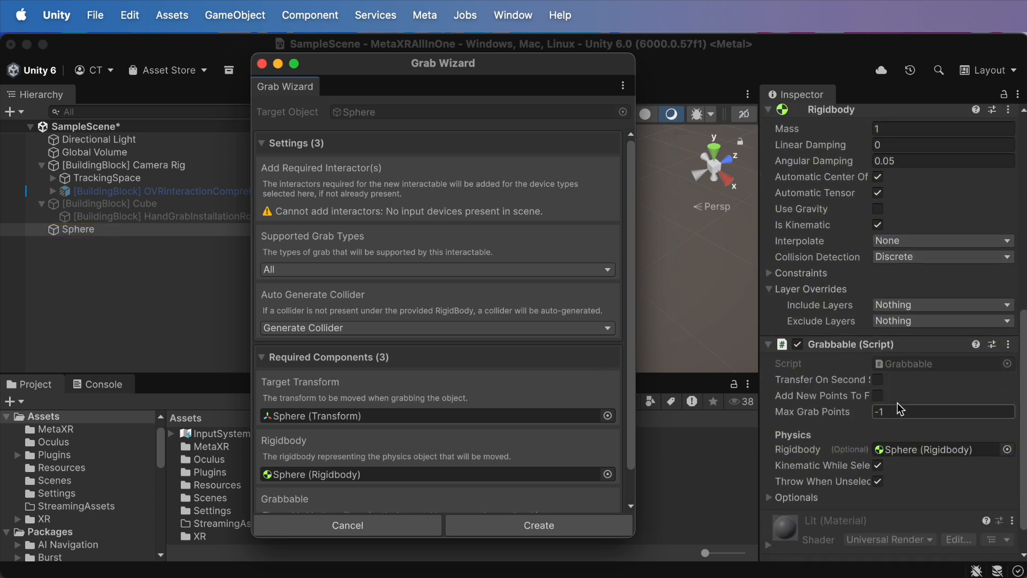
scroll(897, 403, down, 2)
scroll(897, 403, up, 10)
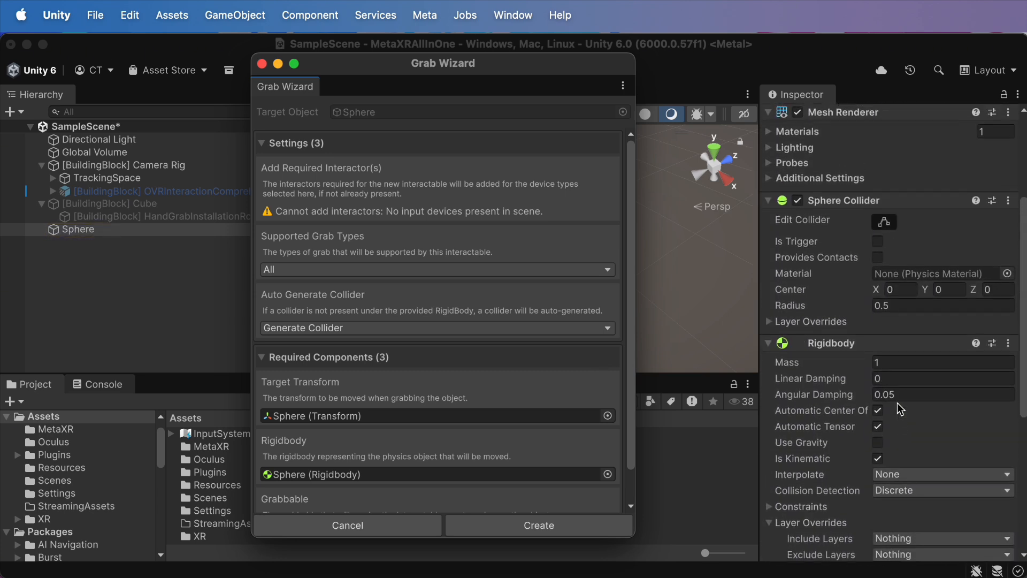
scroll(897, 409, up, 3)
click(261, 63)
click(551, 281)
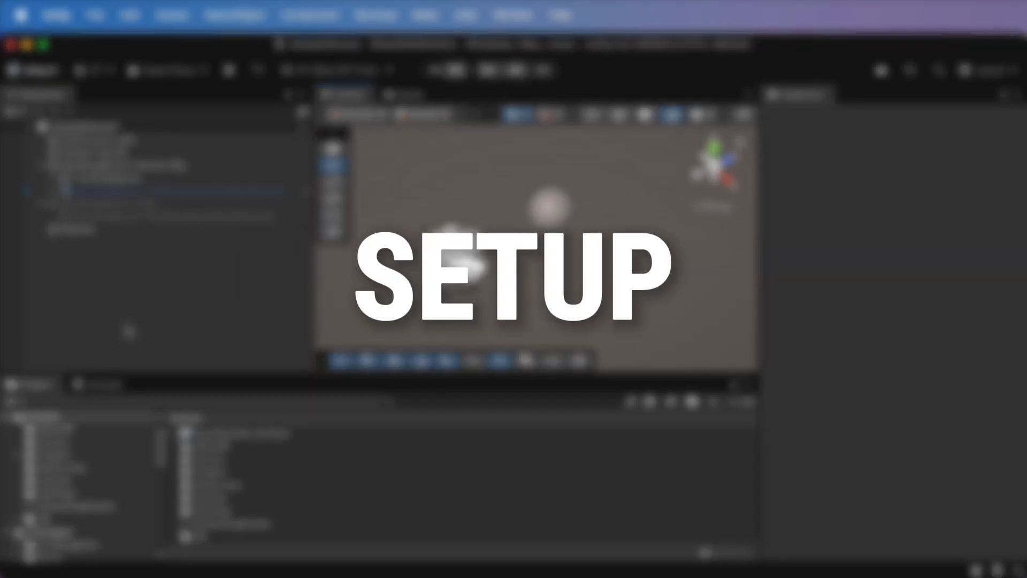
- Add a 3D Capsule, set its scale to 0.4 on all axes and move it to about X 0.784, Z 1.003
click(16, 112)
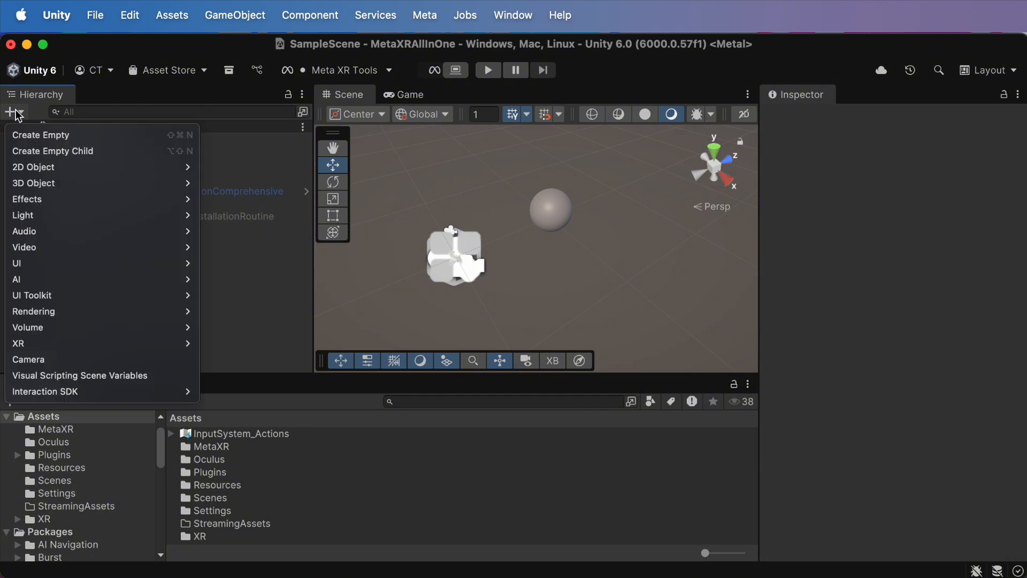
mouse_move(134, 183)
click(218, 215)
text(.)
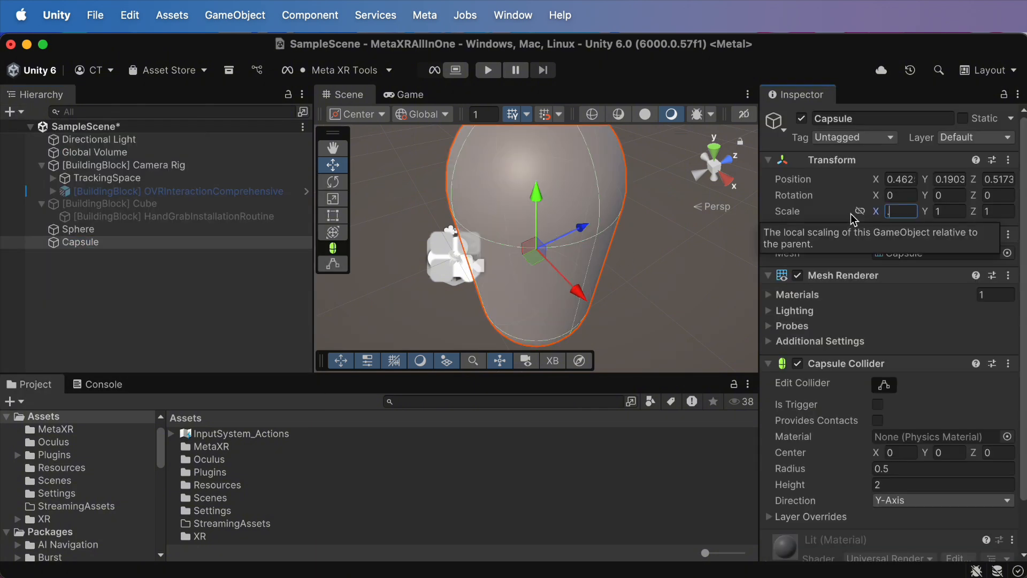
text(4)
drag(535, 256, 614, 261)
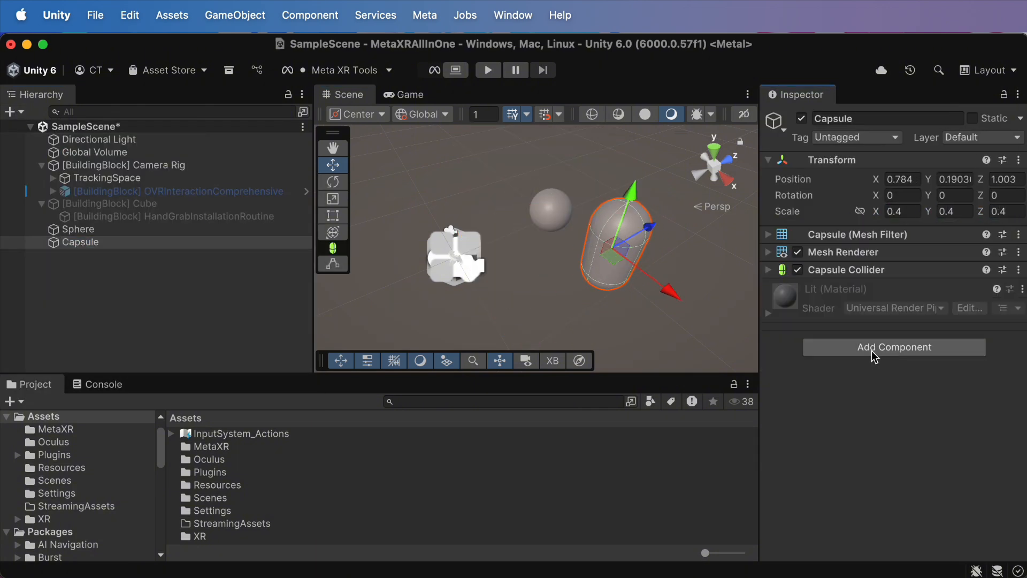
- Add the Oculus.Interaction Grabbable script to the Capsule and collapse its settings
click(880, 347)
text(gr)
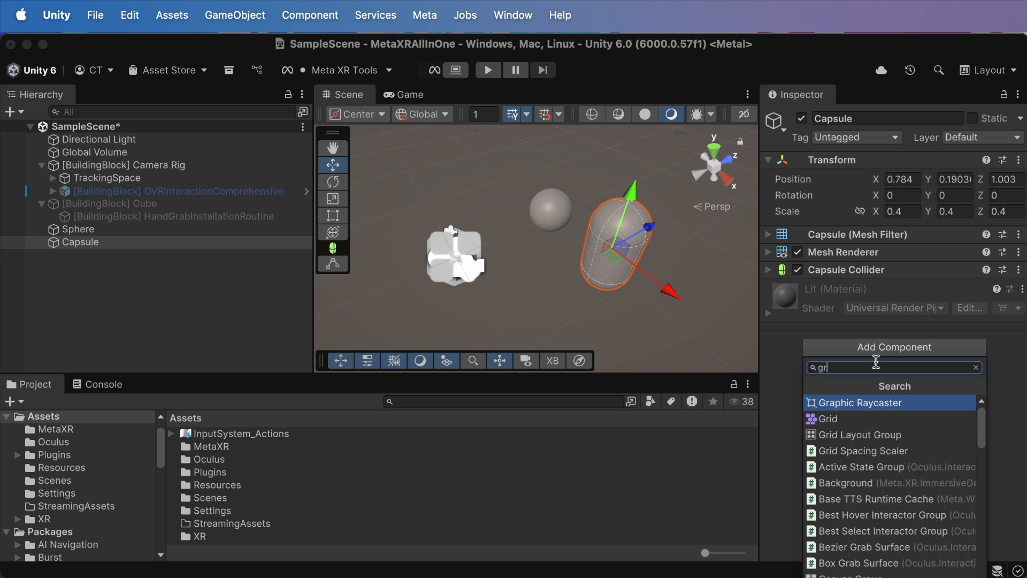
text(abbable)
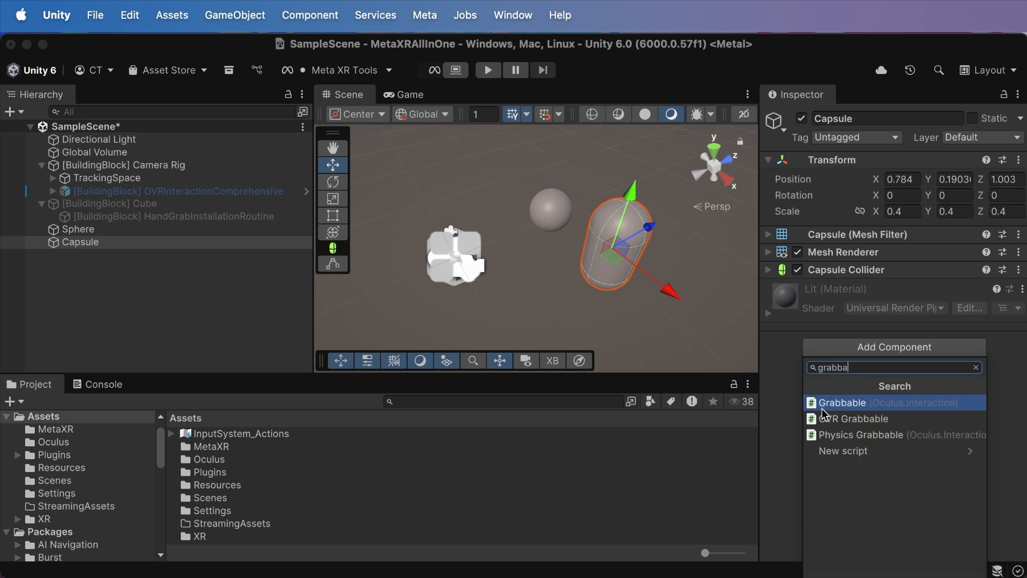
click(817, 406)
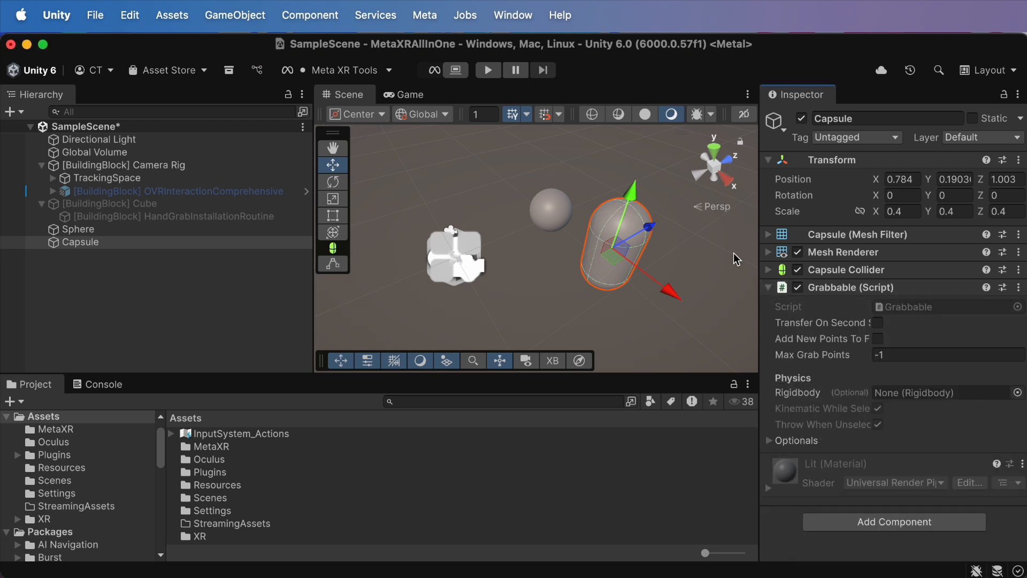
click(770, 288)
- Add a Rigidbody to the Capsule with Use Gravity turned off, and check its Capsule Collider settings
click(862, 364)
text(rig)
click(862, 414)
click(878, 405)
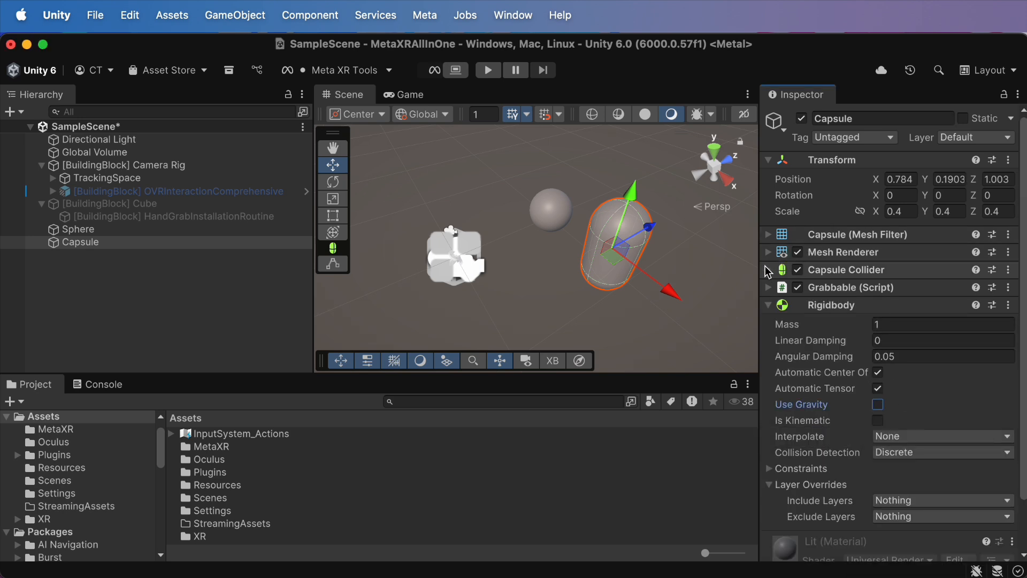
click(769, 270)
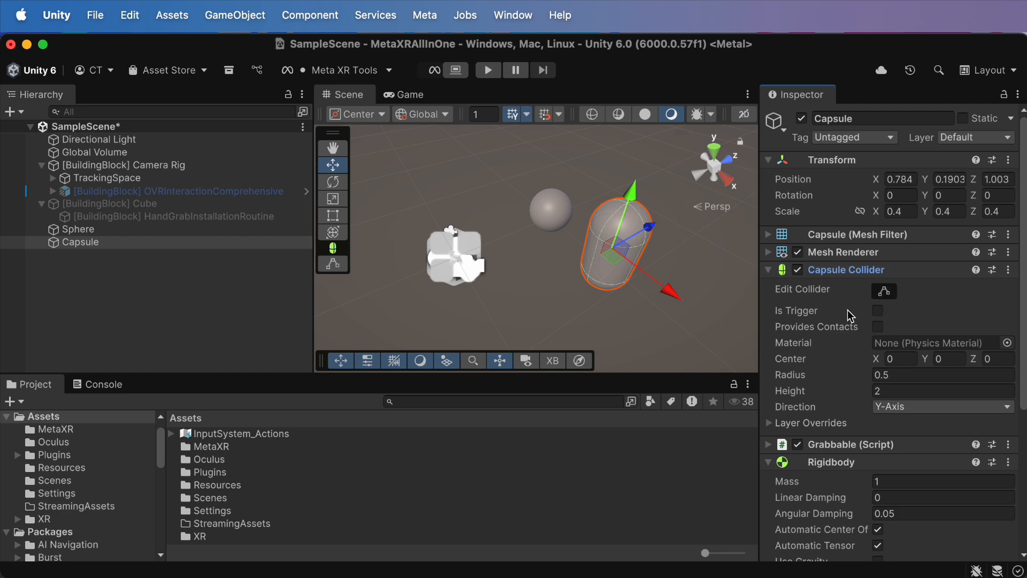
click(771, 271)
click(771, 306)
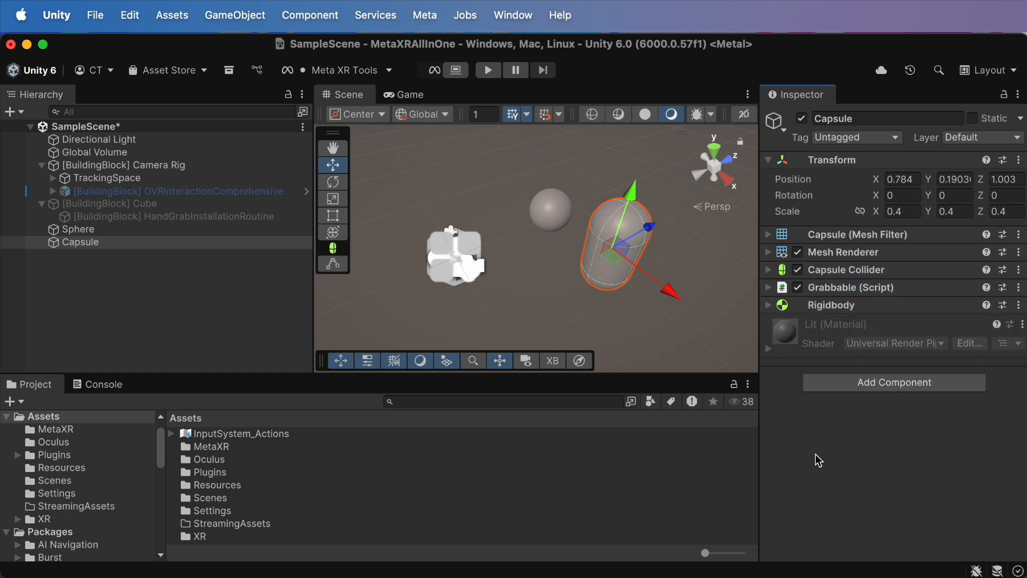
- Reactivate [BuildingBlock] Cube and apply the Project Setup Tool fix for the Scene runtime permission request
click(70, 205)
key(alt+shift+a)
scroll(935, 413, down, 5)
click(935, 412)
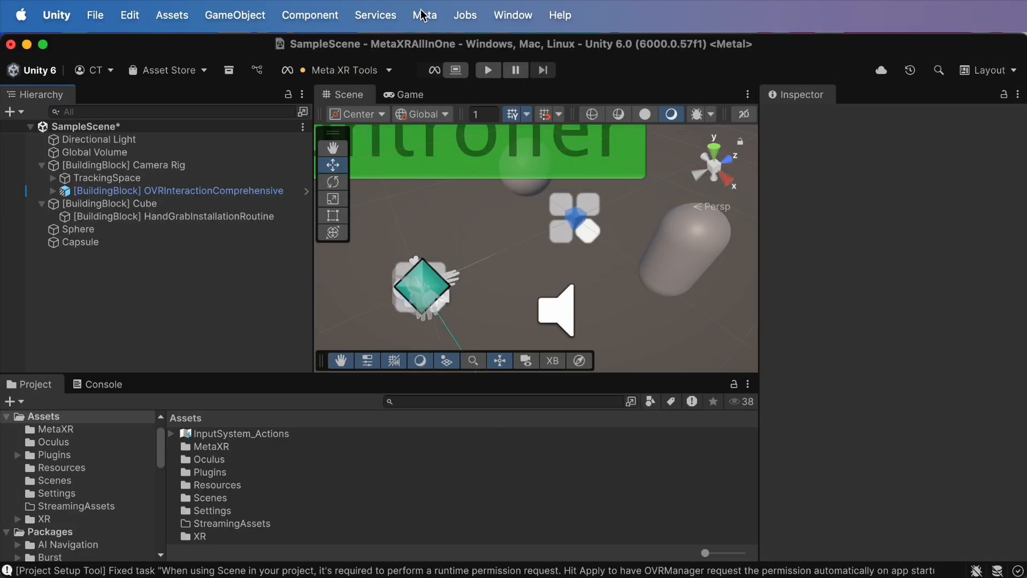
- Add the Ray Interaction building block to the scene from the Building Blocks library, and clear the selection
click(423, 16)
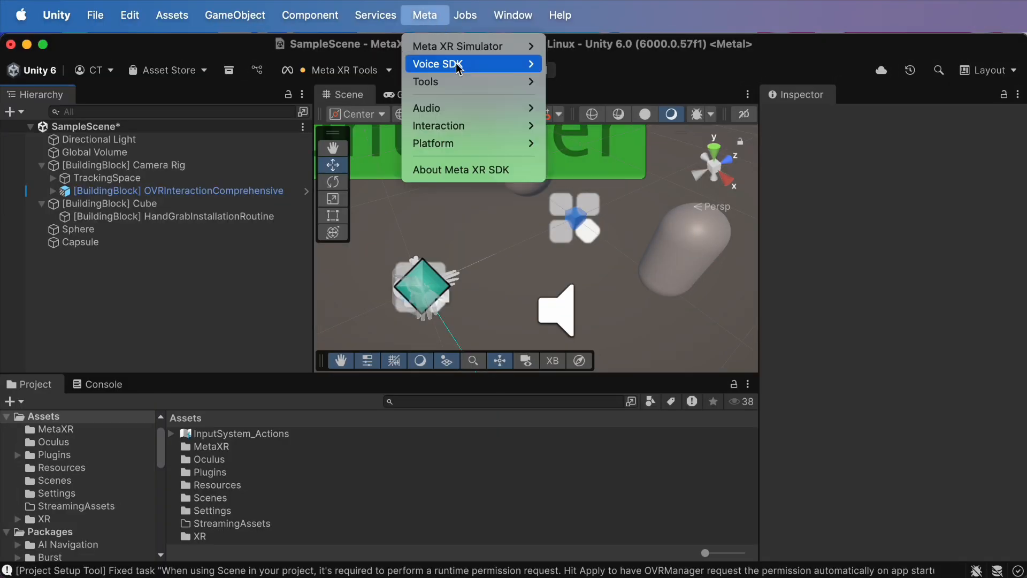
mouse_move(461, 81)
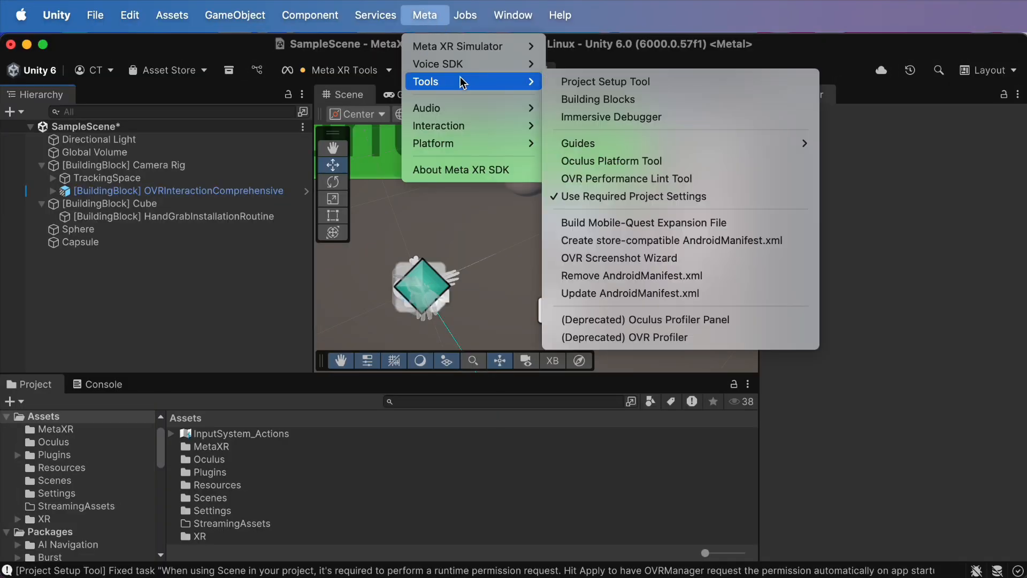
click(653, 98)
scroll(406, 348, down, 10)
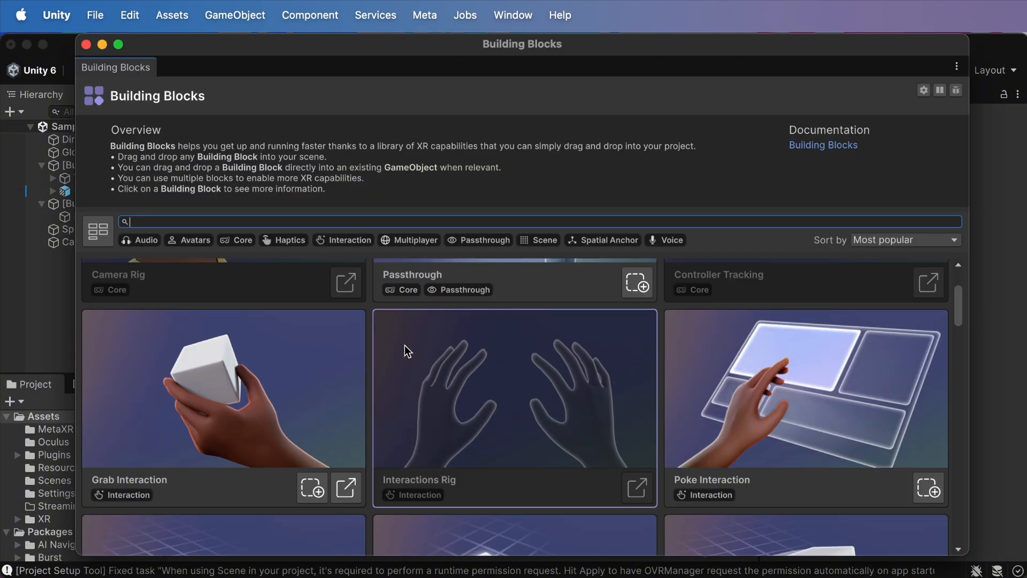
click(86, 45)
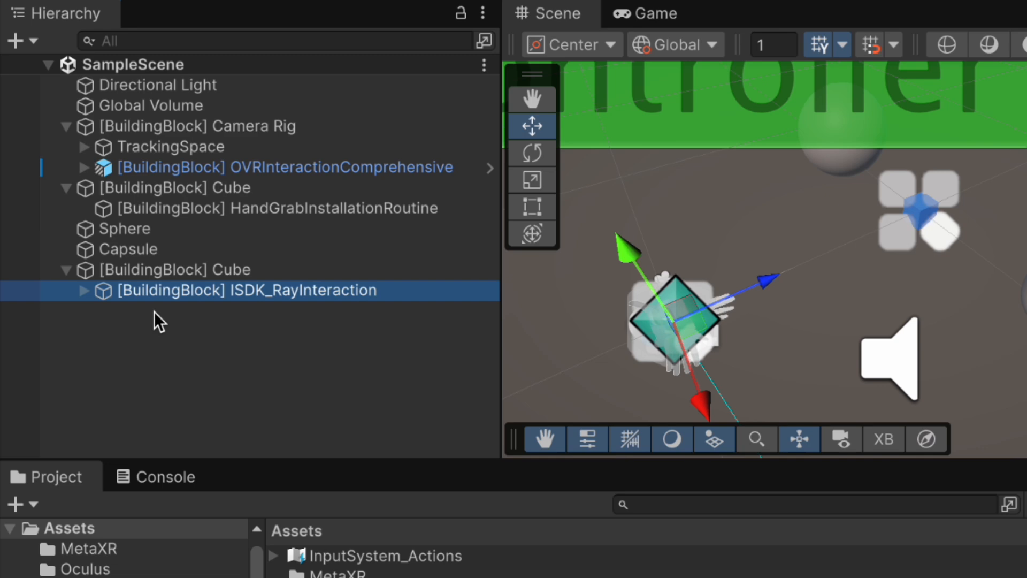
click(154, 311)
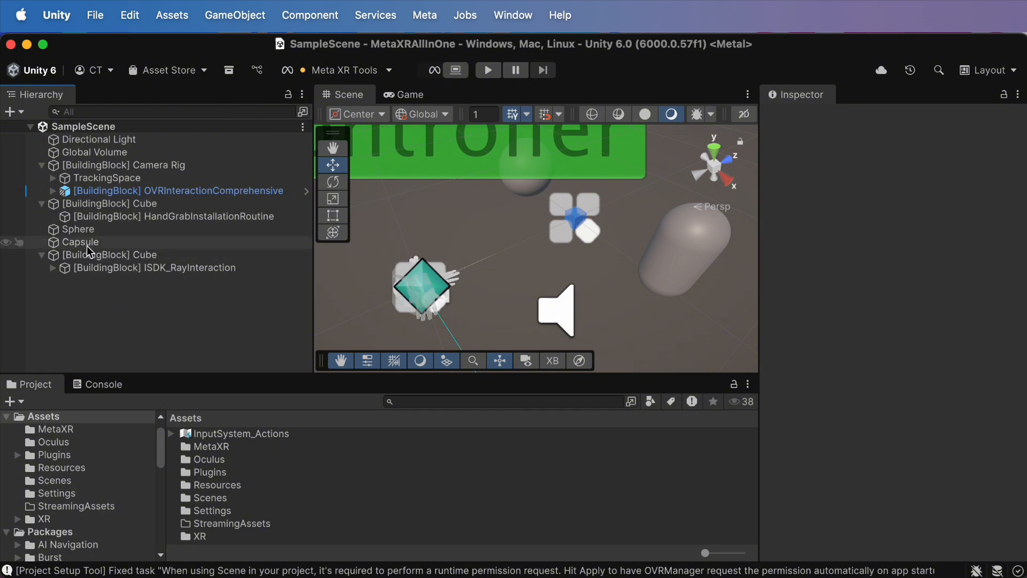
- Create a ray grab interaction on the Sphere with required interactors set to Everything and its Sphere Collider as raycast collider
click(76, 228)
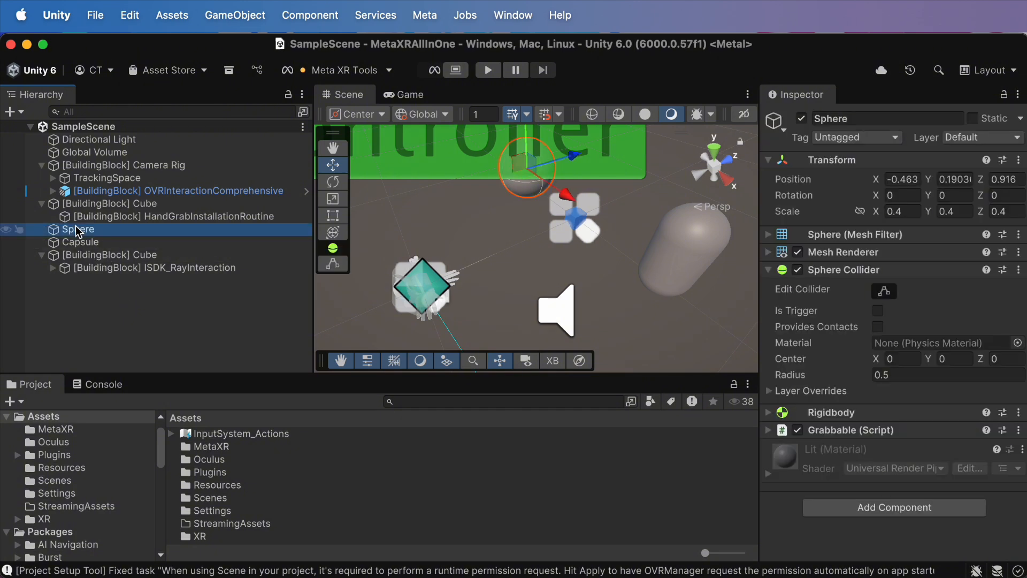
click(16, 112)
mouse_move(83, 262)
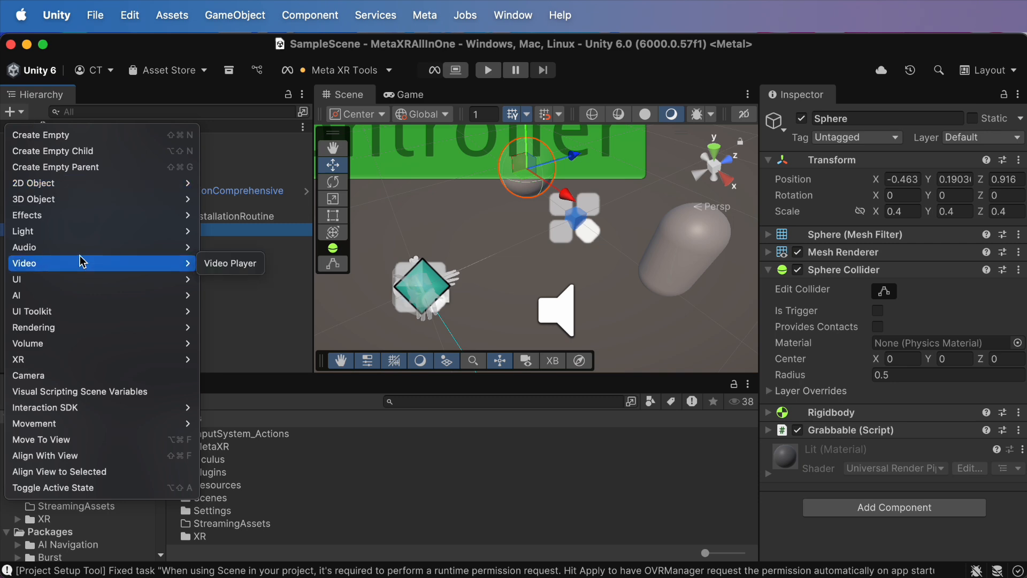
mouse_move(125, 408)
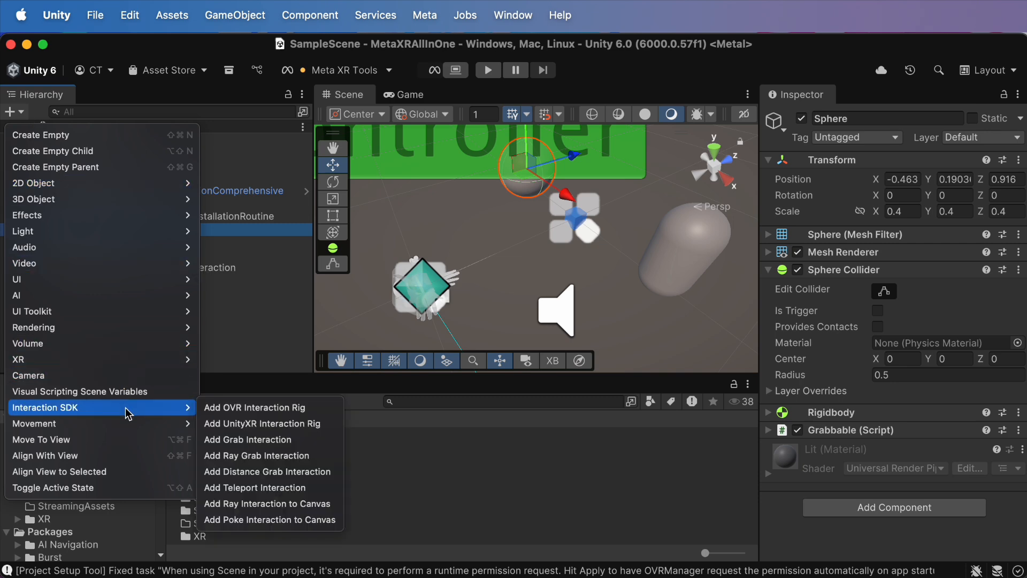
click(234, 456)
scroll(459, 337, down, 2)
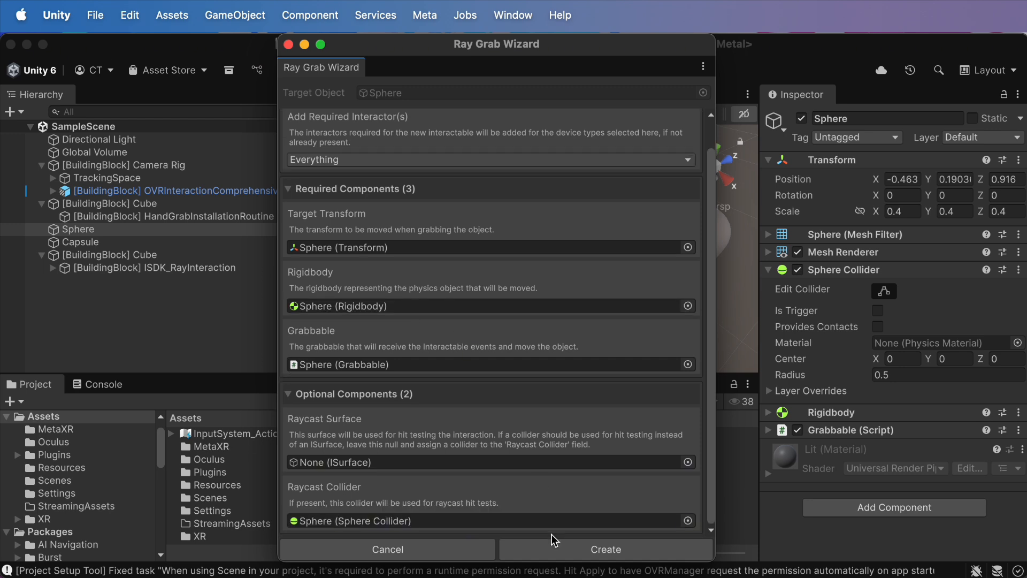
click(554, 548)
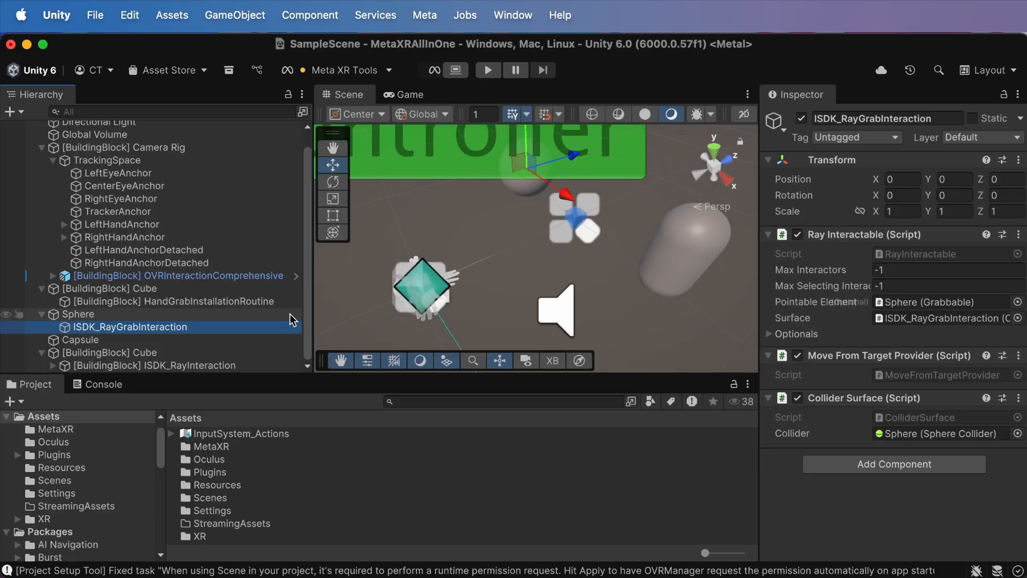
- Add the Poke Interaction building block to the scene from the Interaction category and review its dependencies and customization options
click(425, 15)
mouse_move(459, 84)
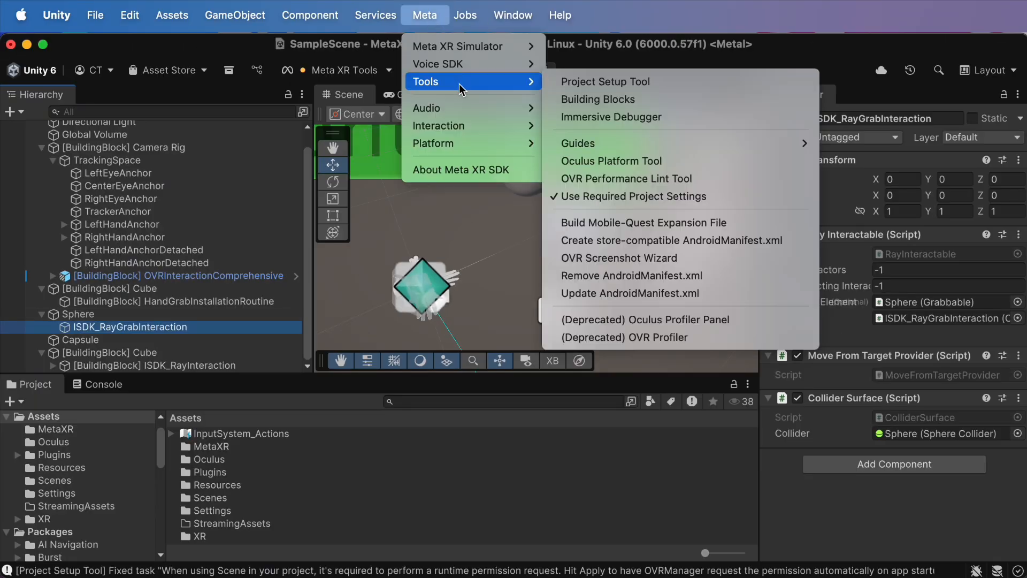
click(560, 102)
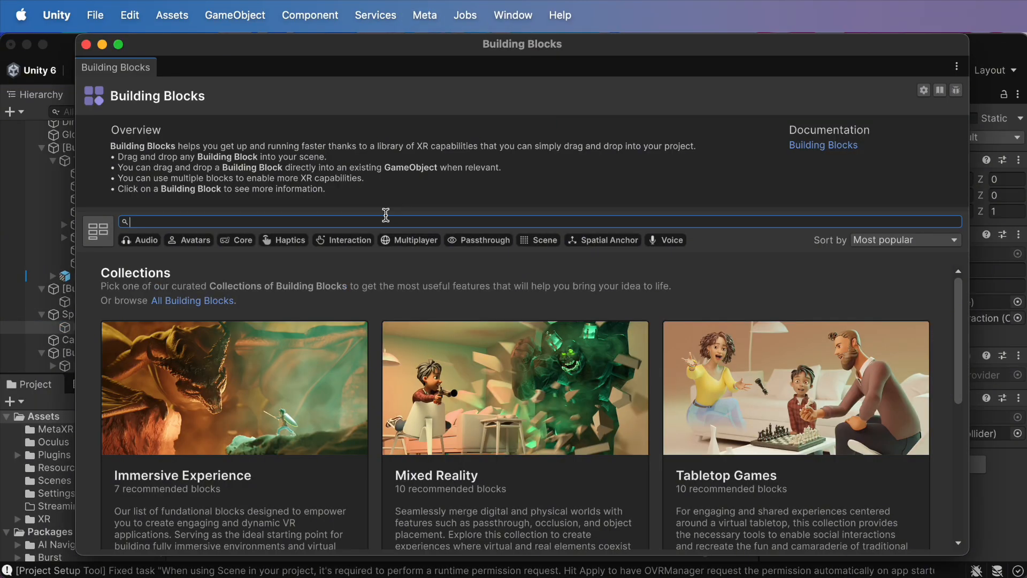
click(343, 240)
scroll(642, 375, down, 1)
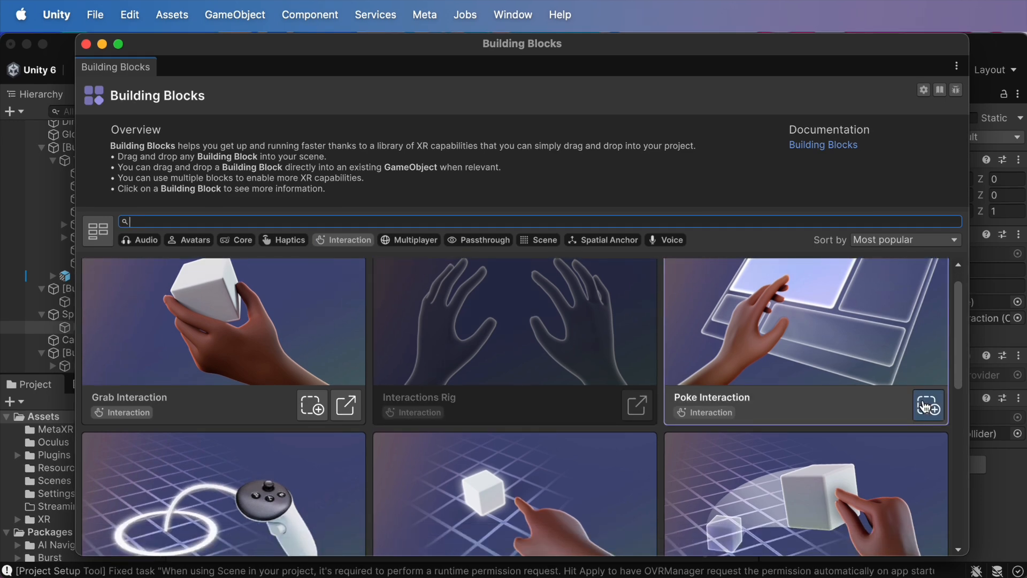
click(927, 407)
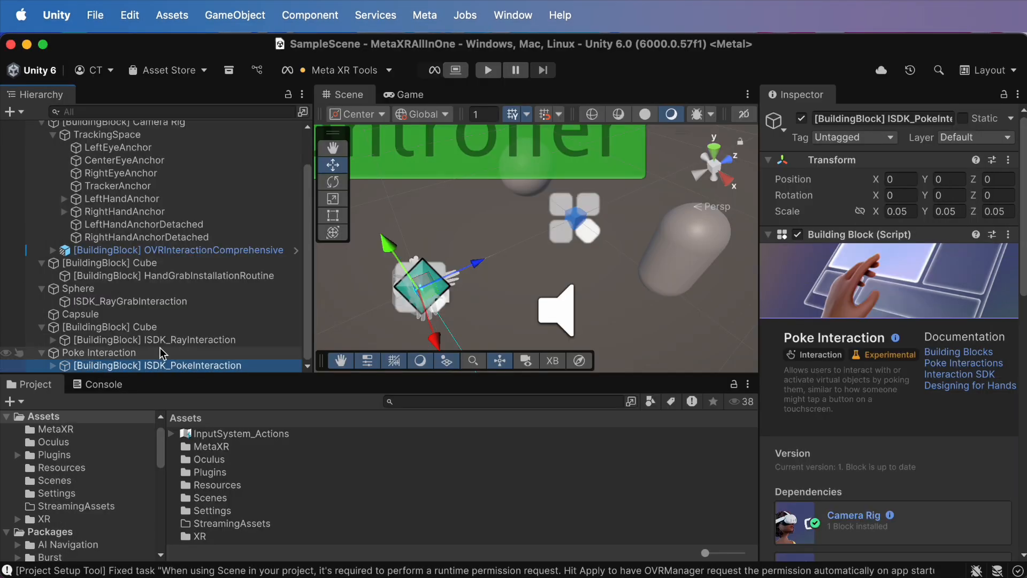
scroll(868, 451, down, 10)
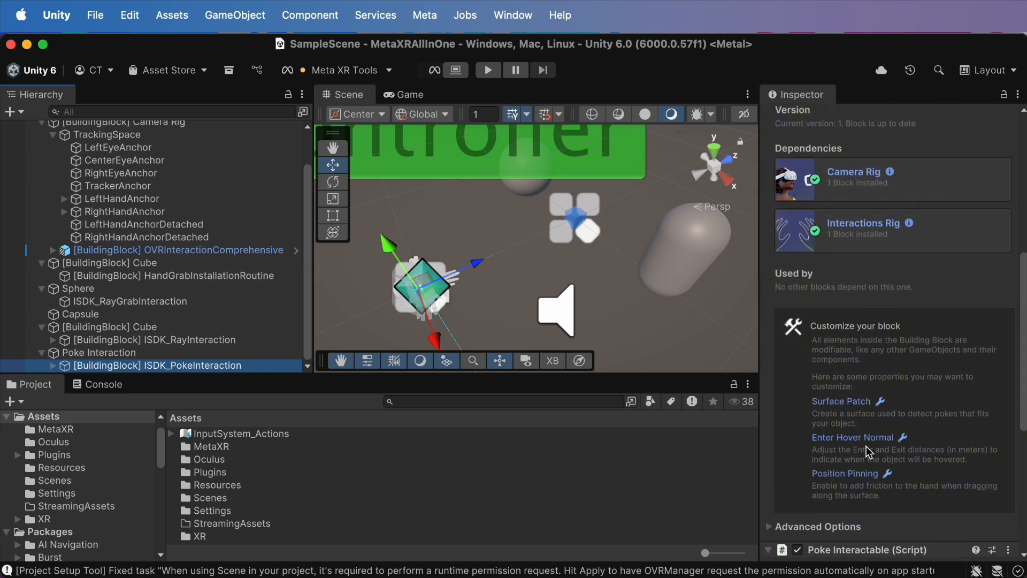
scroll(868, 451, down, 10)
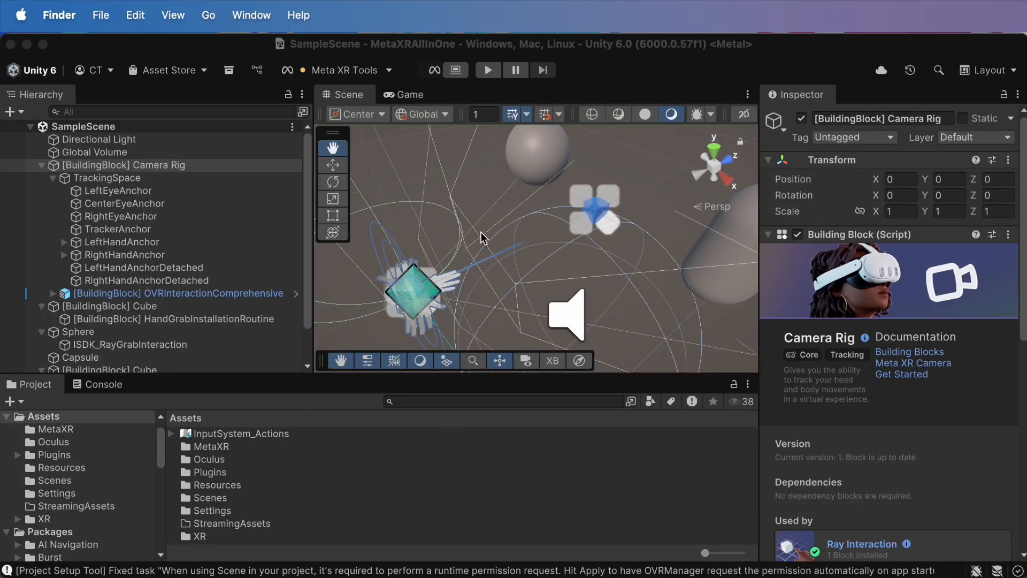
- Move the Camera Rig's TrackingSpace along X to about -0.118 and check the camera's framing in the Game view
double_click(107, 178)
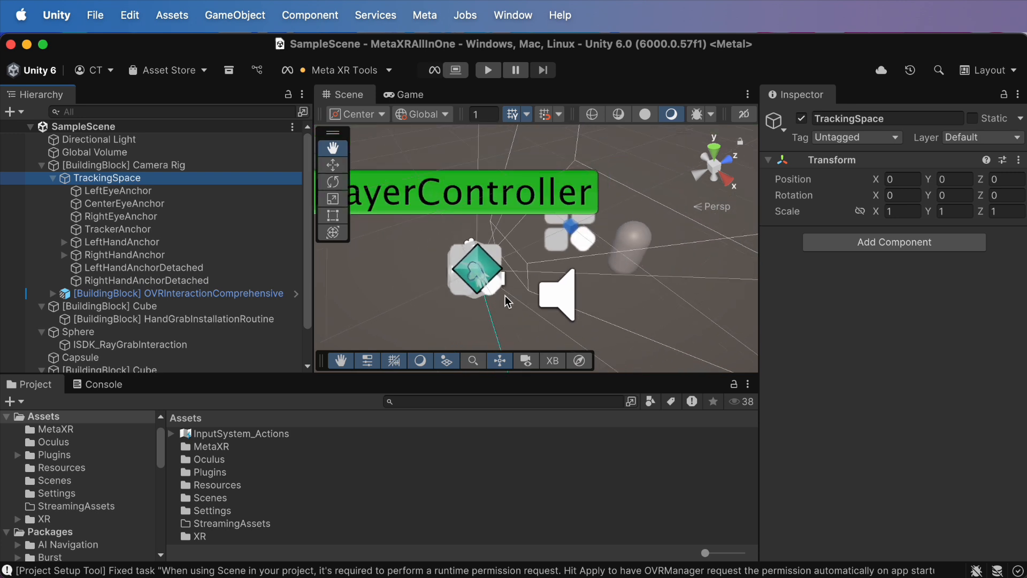
scroll(505, 296, down, 3)
key(w)
mouse_move(515, 294)
mouse_down()
mouse_move(449, 230)
mouse_move(605, 417)
mouse_move(513, 283)
mouse_move(527, 298)
mouse_up()
click(101, 166)
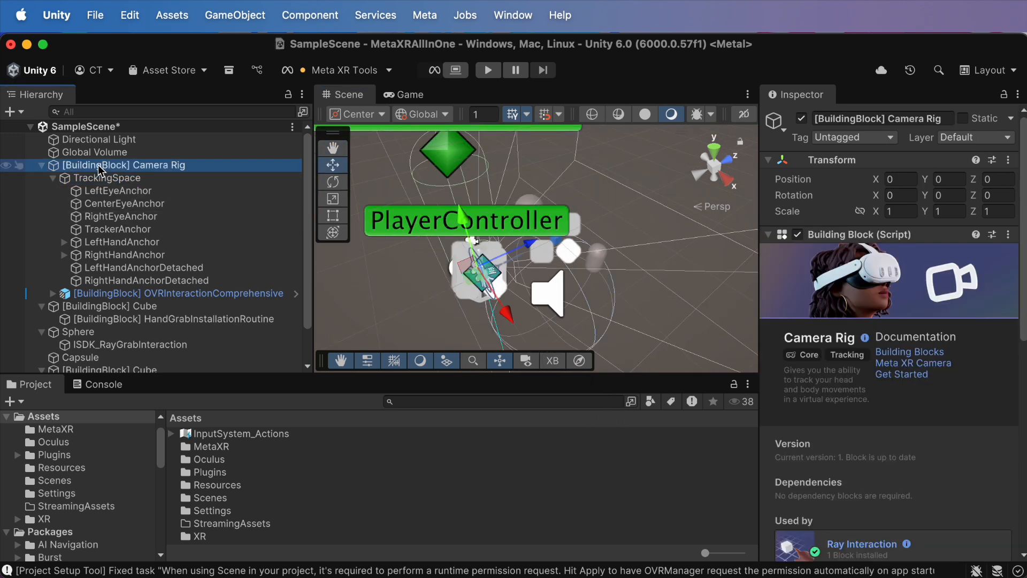
drag(522, 250, 459, 294)
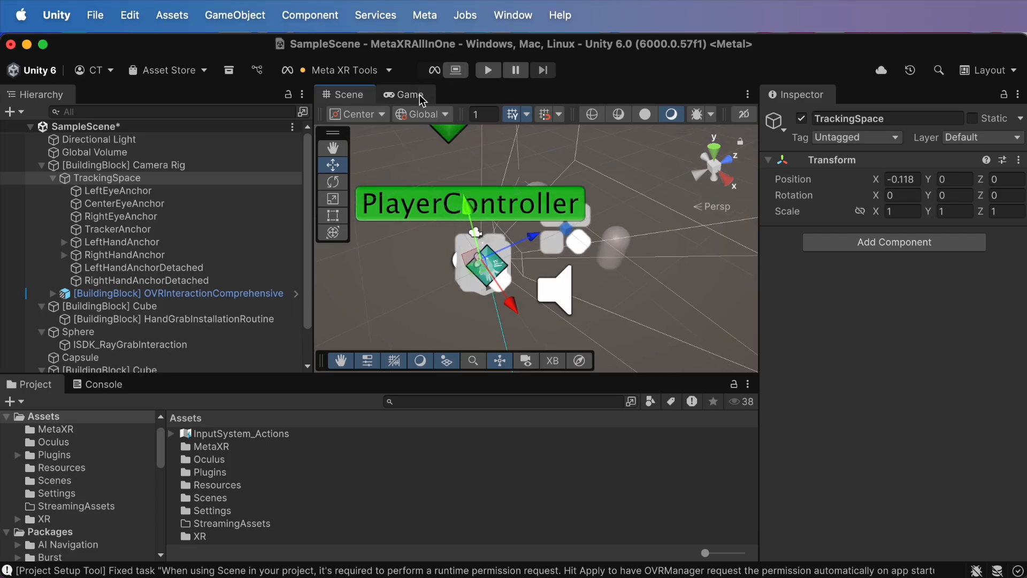
click(422, 99)
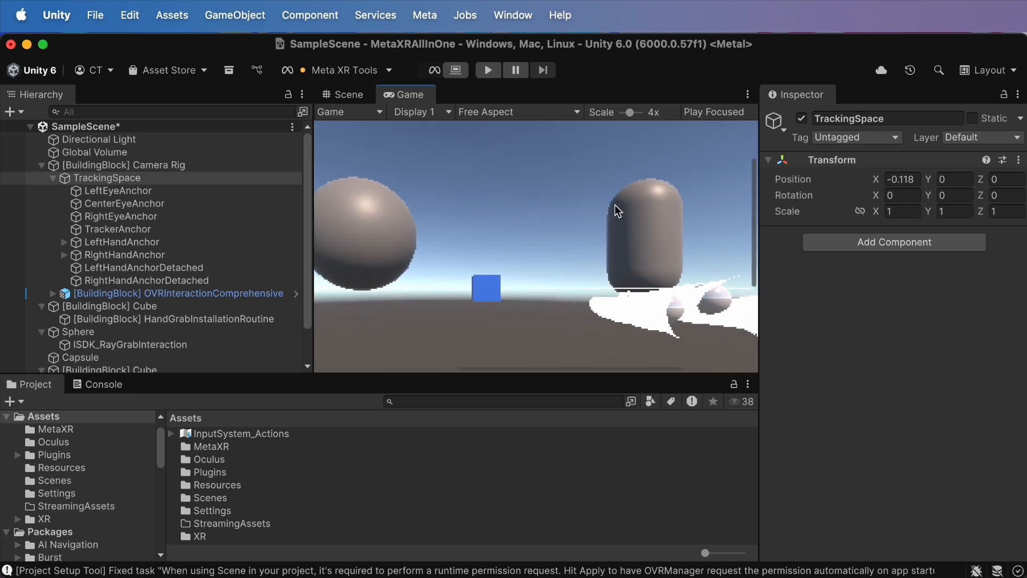
- Scale the Capsule down uniformly to about 0.183 and check its size in the Game view
click(343, 94)
click(622, 256)
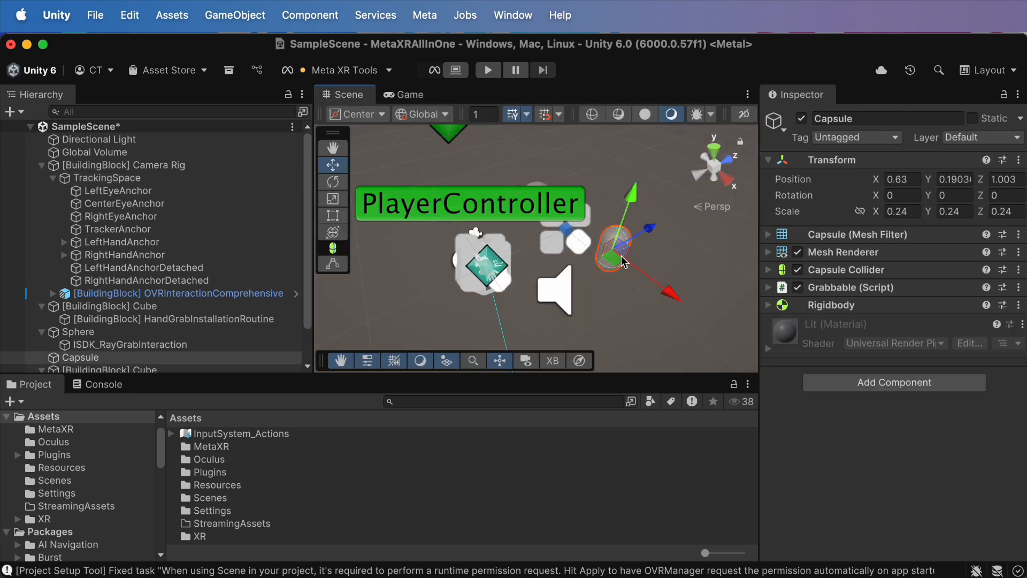
key(e)
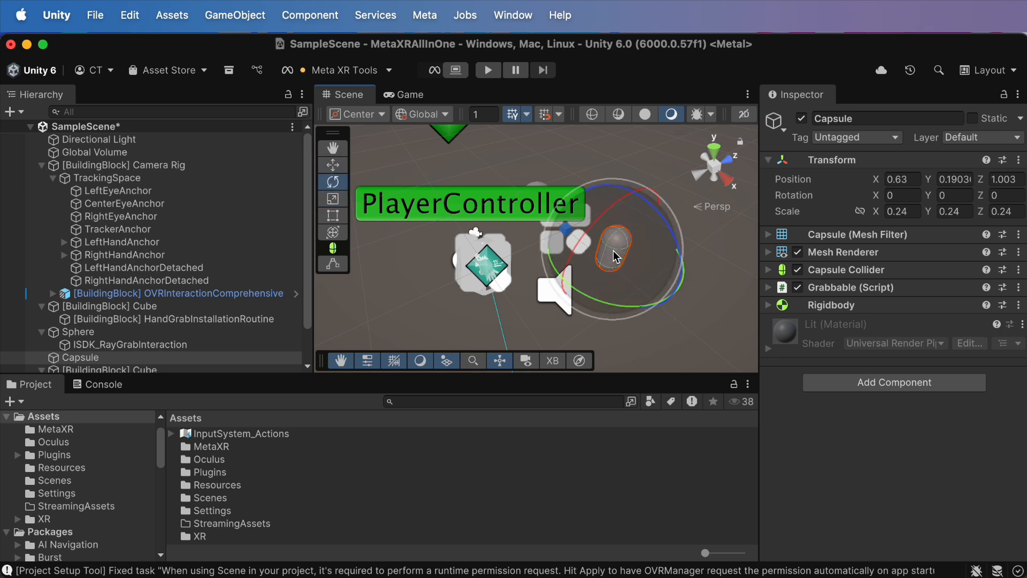
key(r)
drag(617, 257, 764, 160)
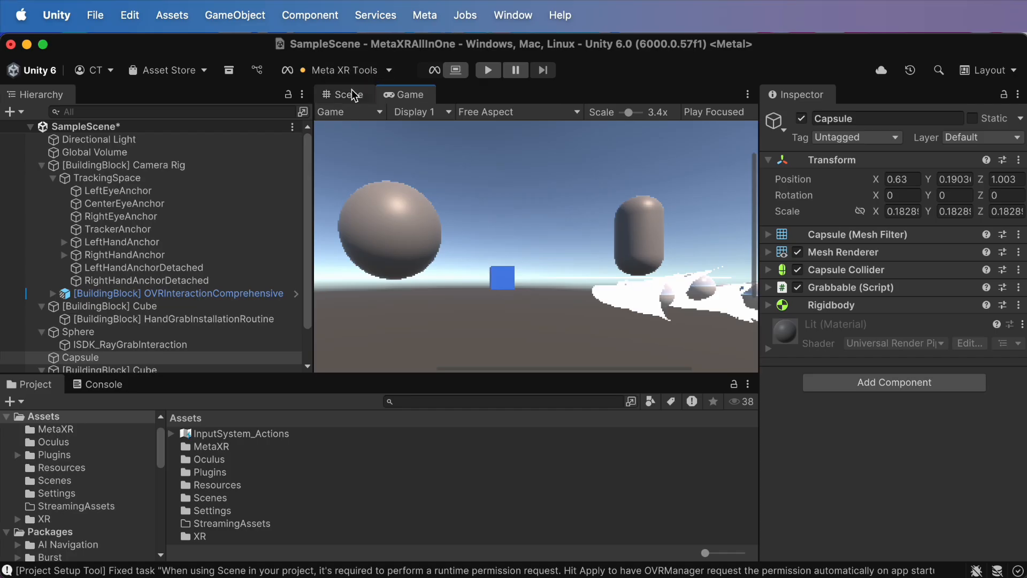
click(349, 93)
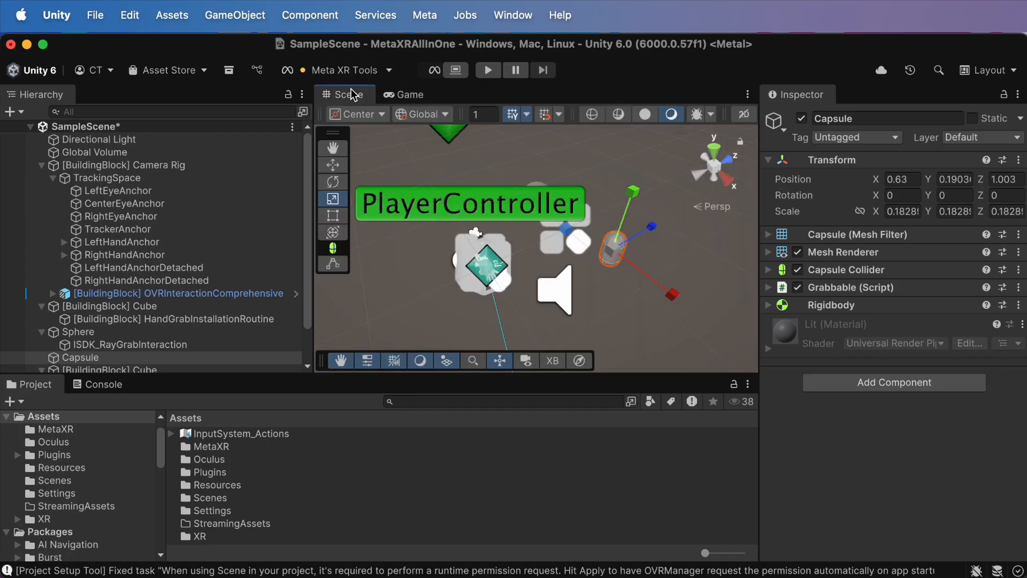
- Examine the Meta XR Project Setup Tool checklist for outstanding setup issues
click(426, 14)
mouse_move(426, 81)
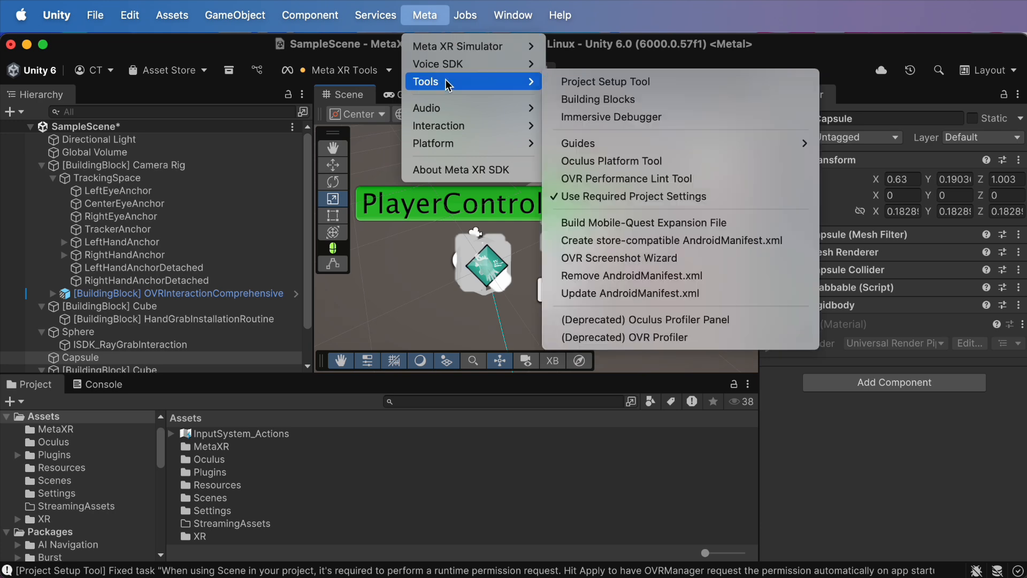
click(585, 80)
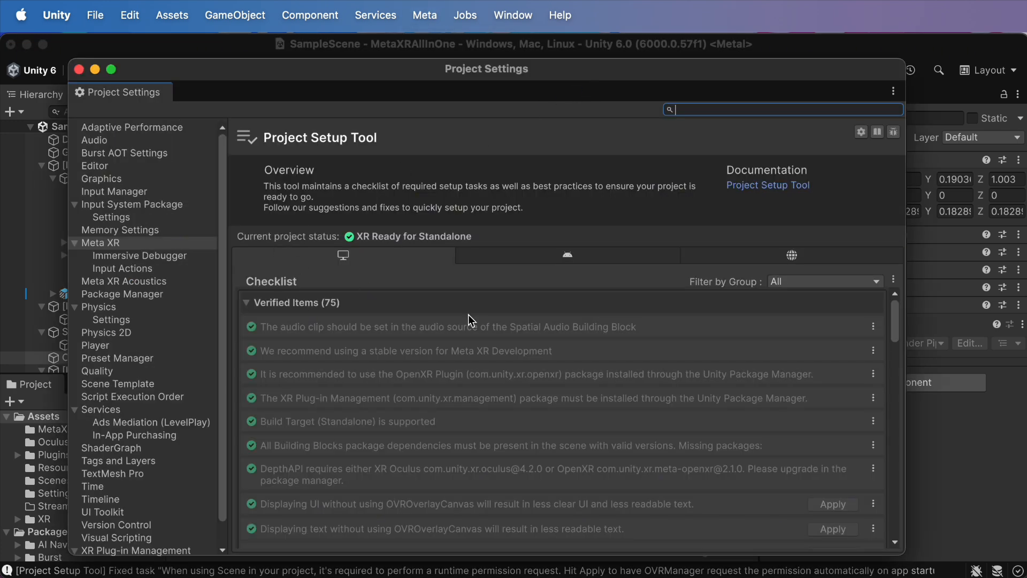
scroll(471, 320, down, 15)
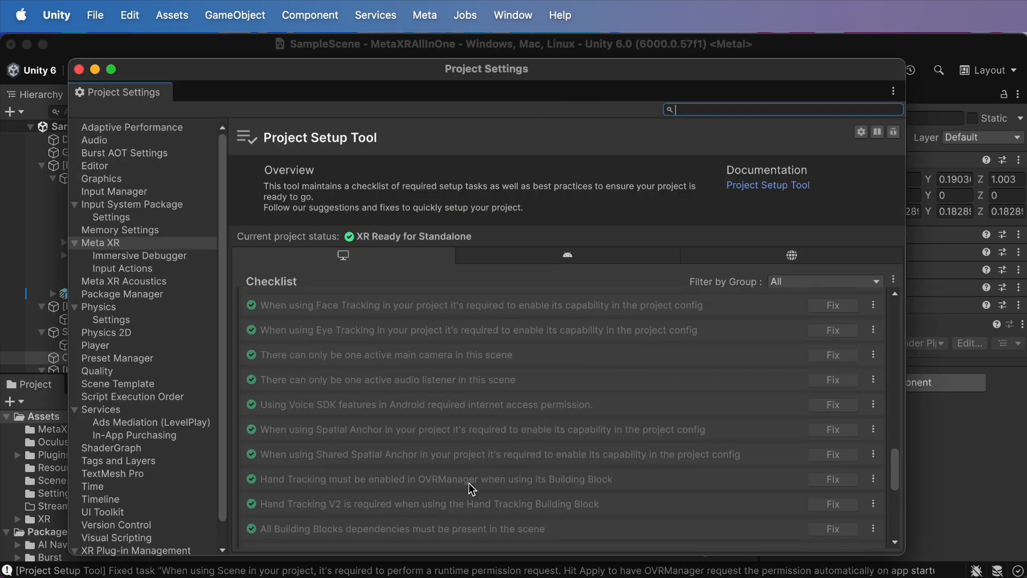
scroll(469, 482, up, 15)
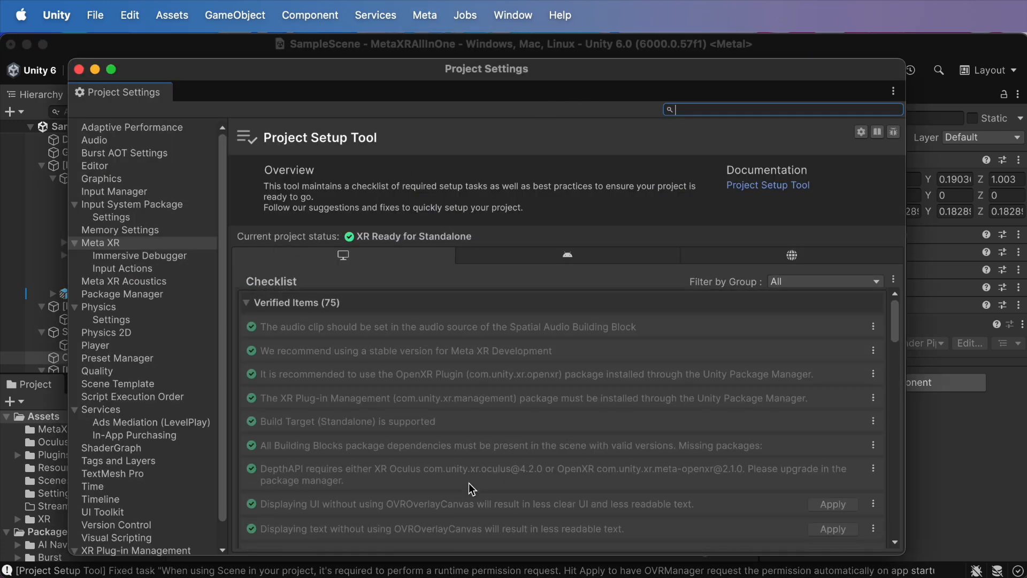
click(79, 70)
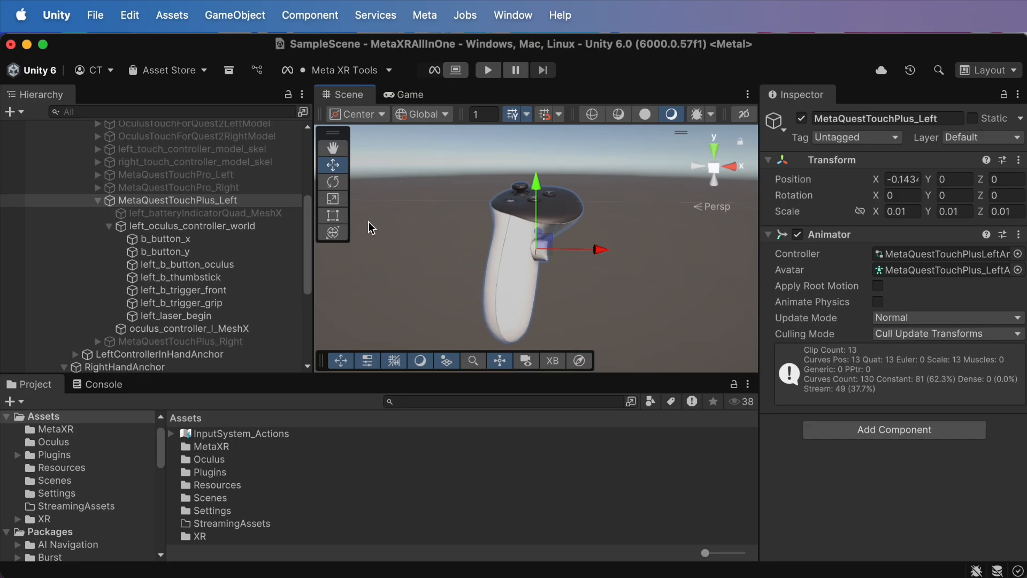
- Browse the complete Building Blocks library through to its last entries to review the available XR features
click(200, 304)
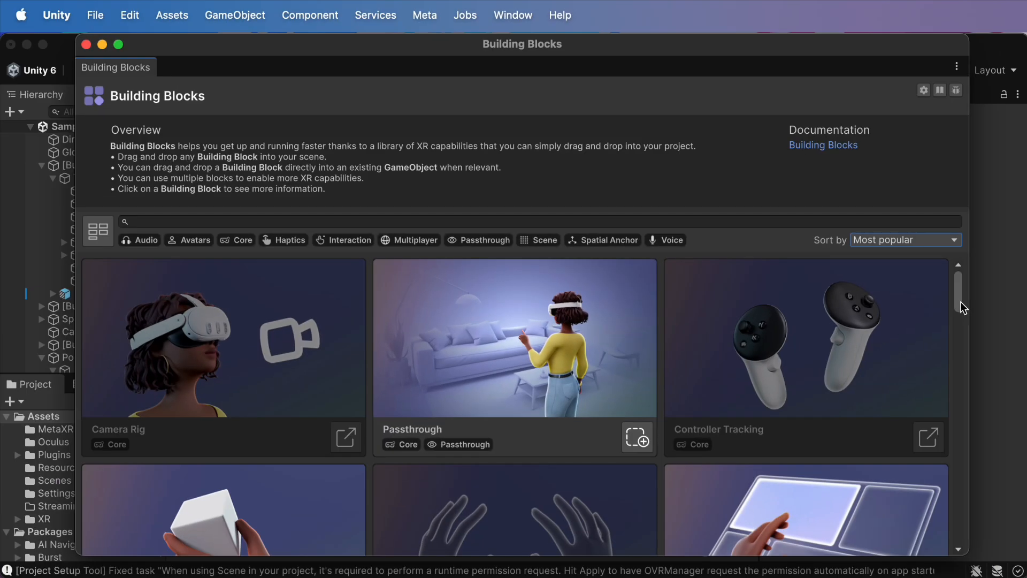
scroll(961, 302, down, 3)
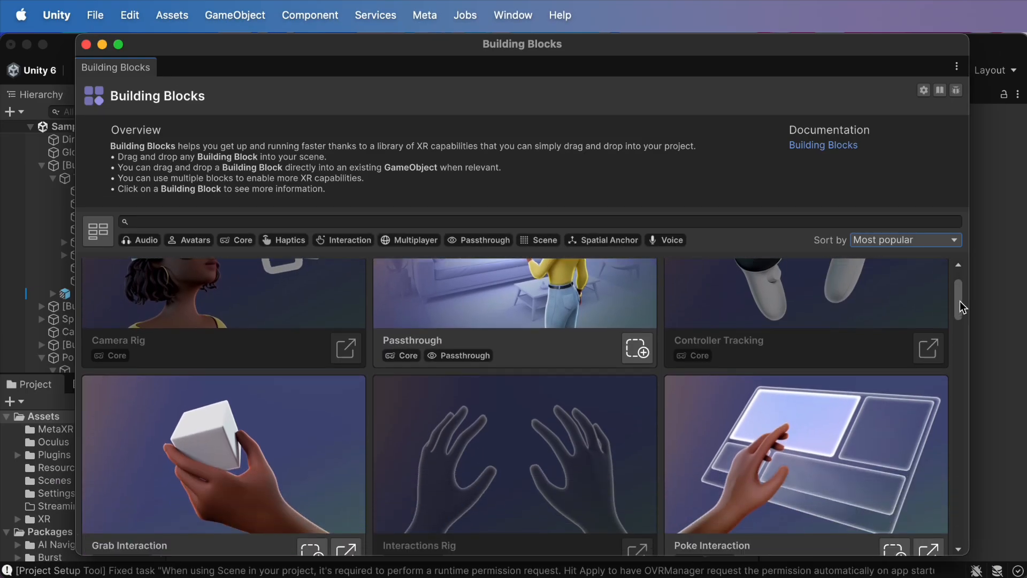
scroll(960, 300, down, 10)
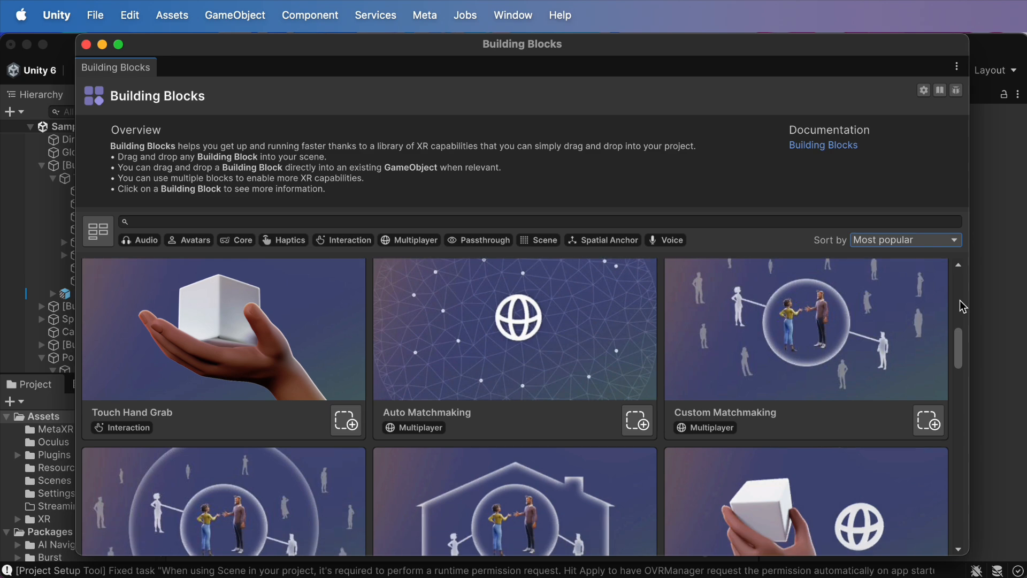
scroll(963, 305, down, 8)
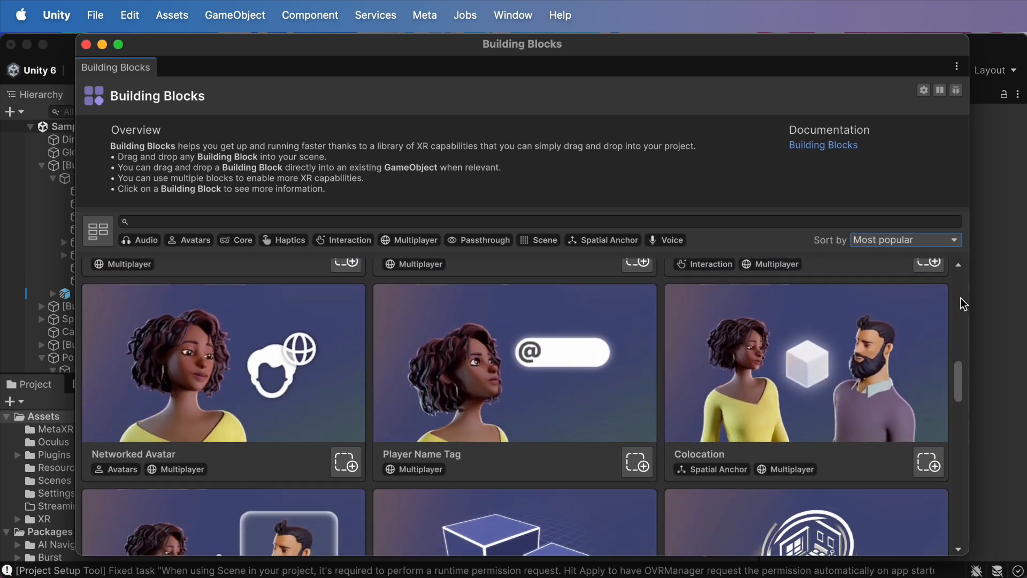
scroll(961, 298, down, 8)
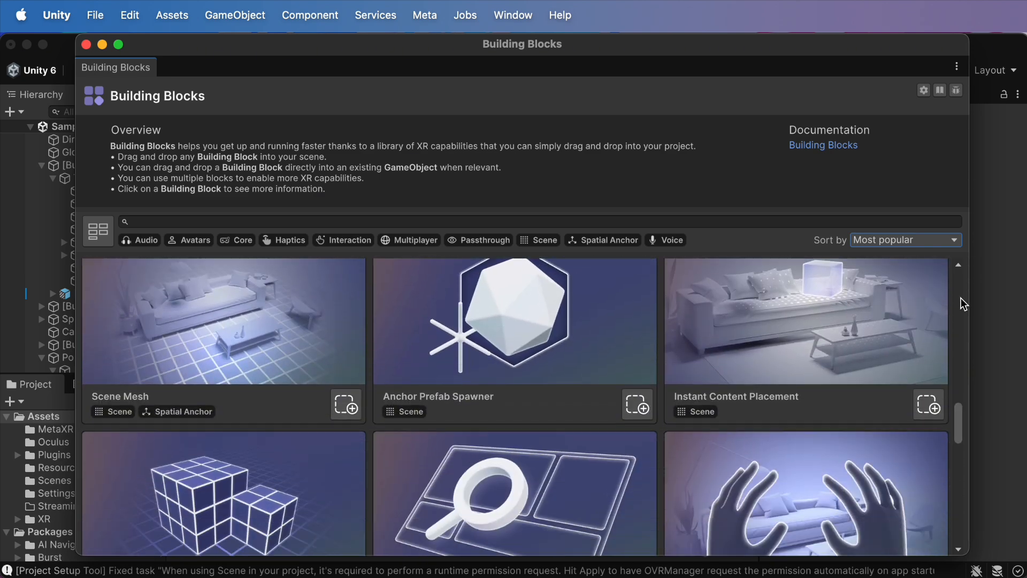
scroll(963, 303, down, 10)
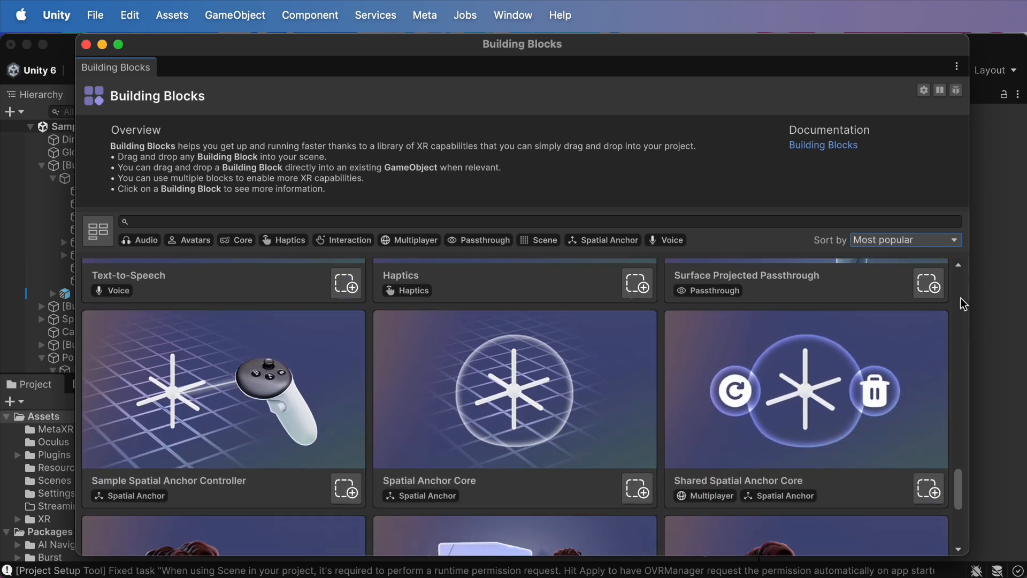
scroll(963, 304, down, 6)
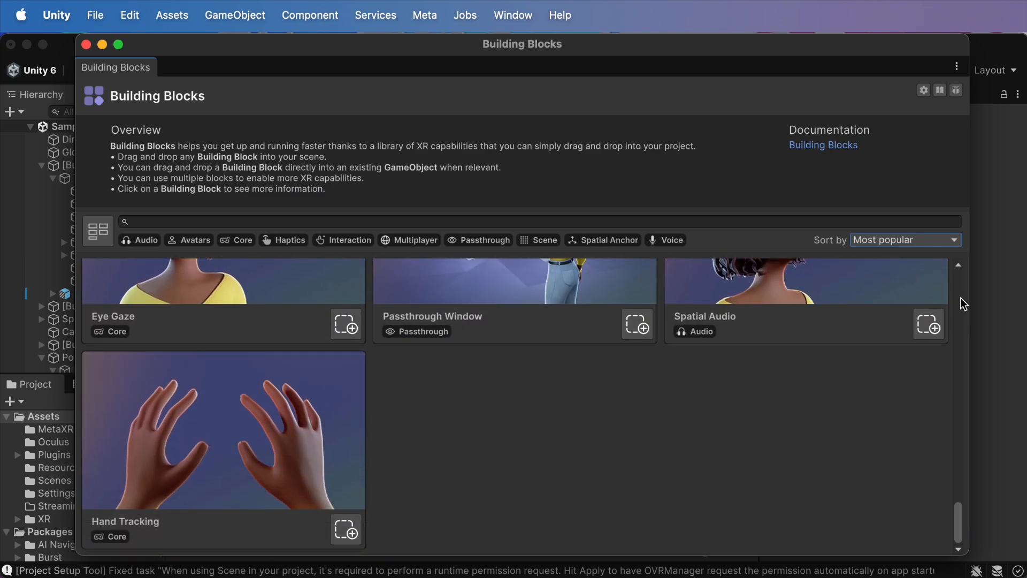